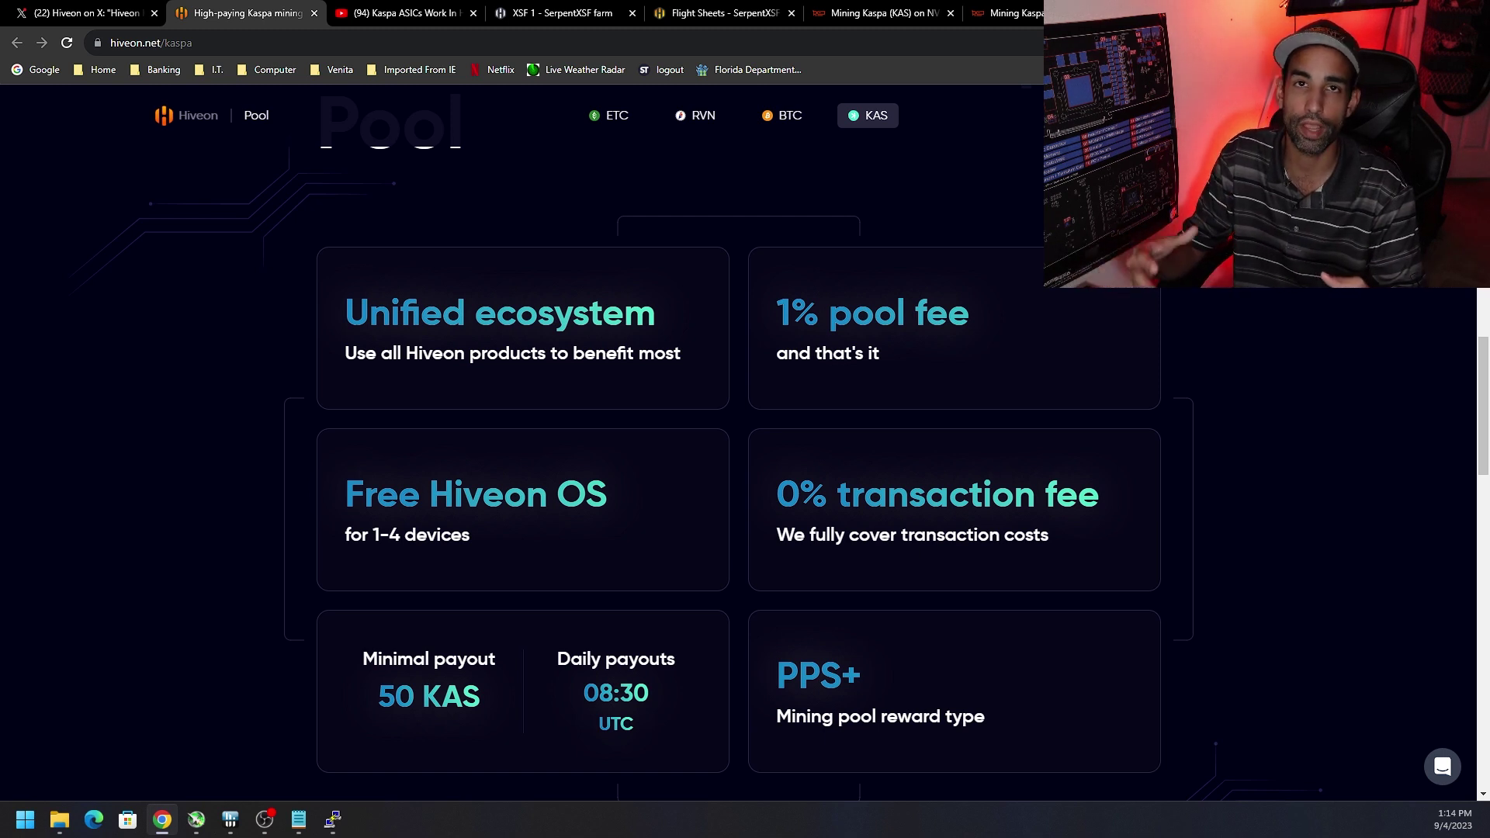
# Step: In the Hive OS farm's flight sheets, start a new flight sheet with coin KAS and wallet KAS Main
pyautogui.moveTo(980, 513)
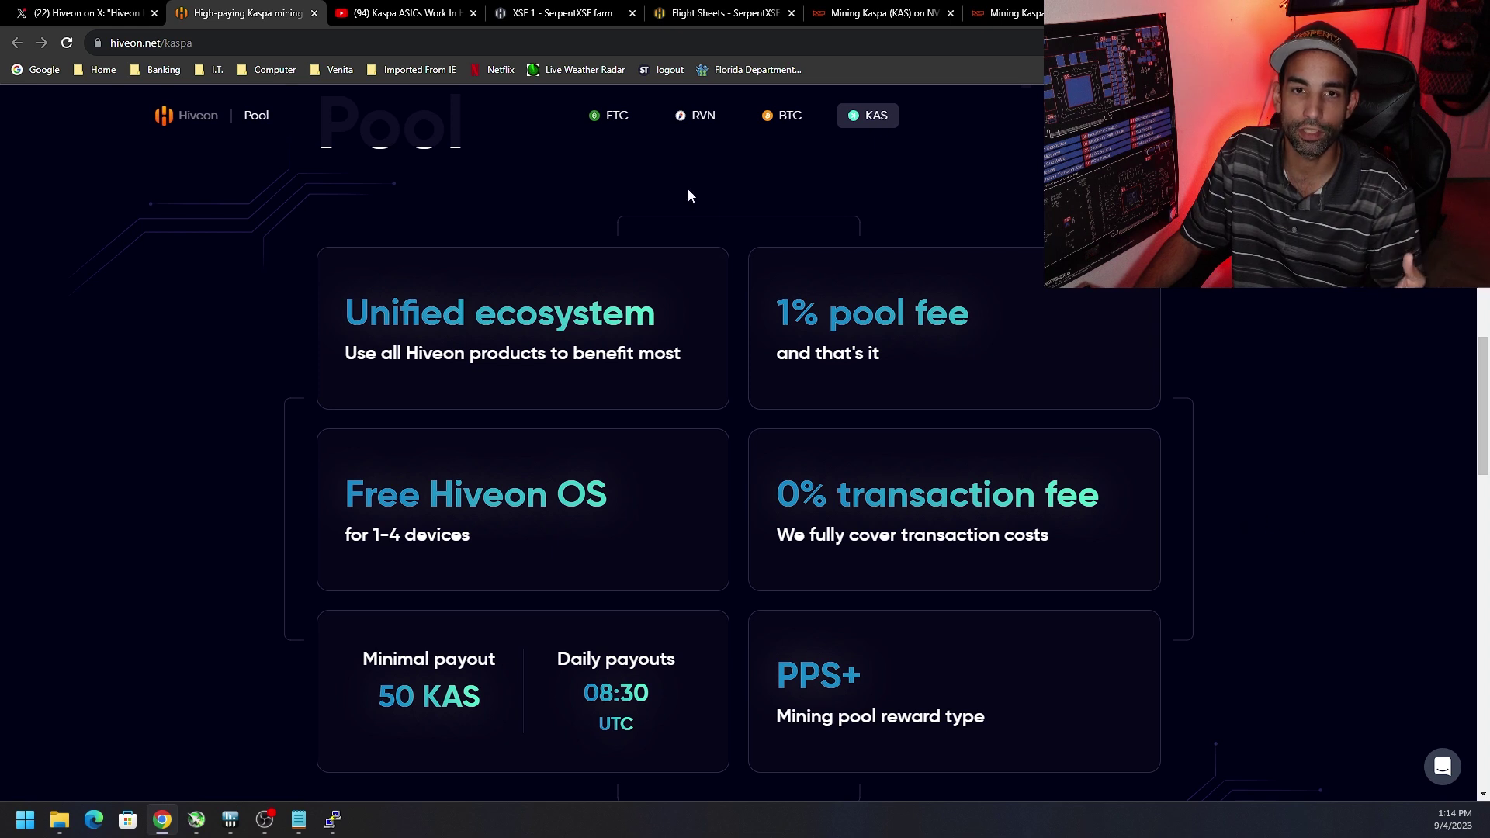
pyautogui.click(561, 6)
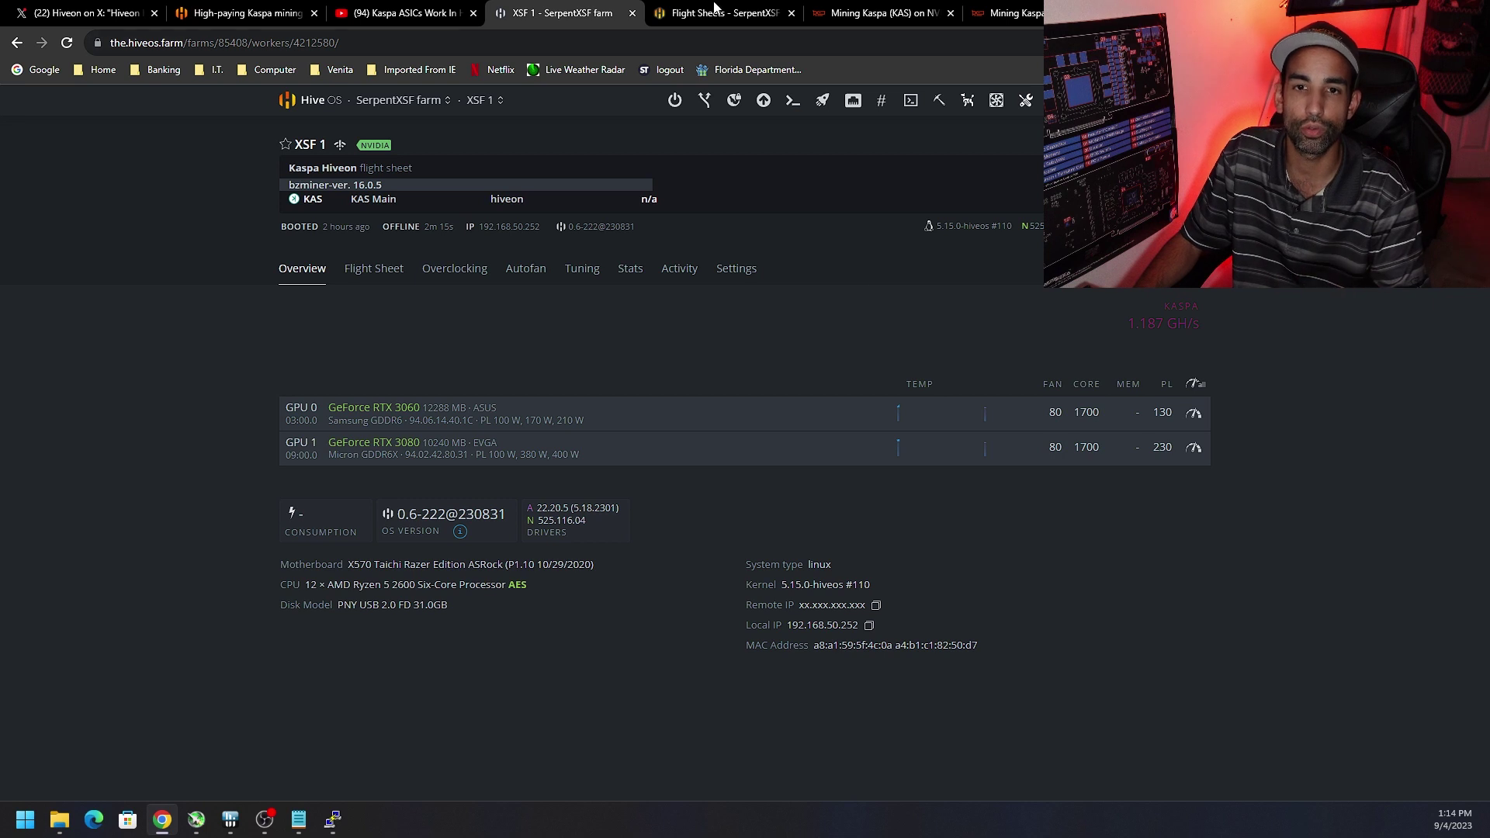
pyautogui.click(715, 8)
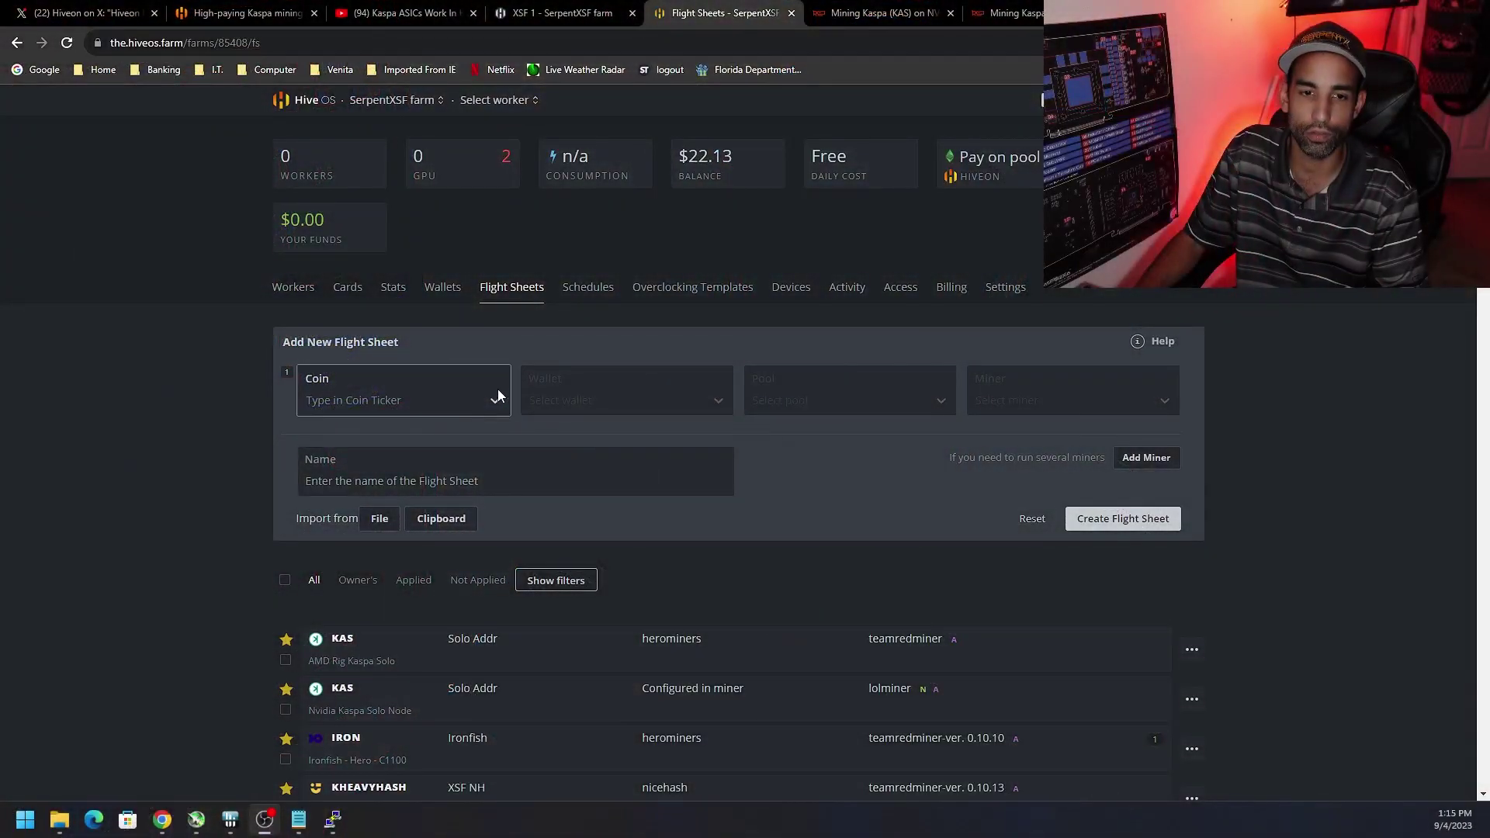
pyautogui.click(439, 395)
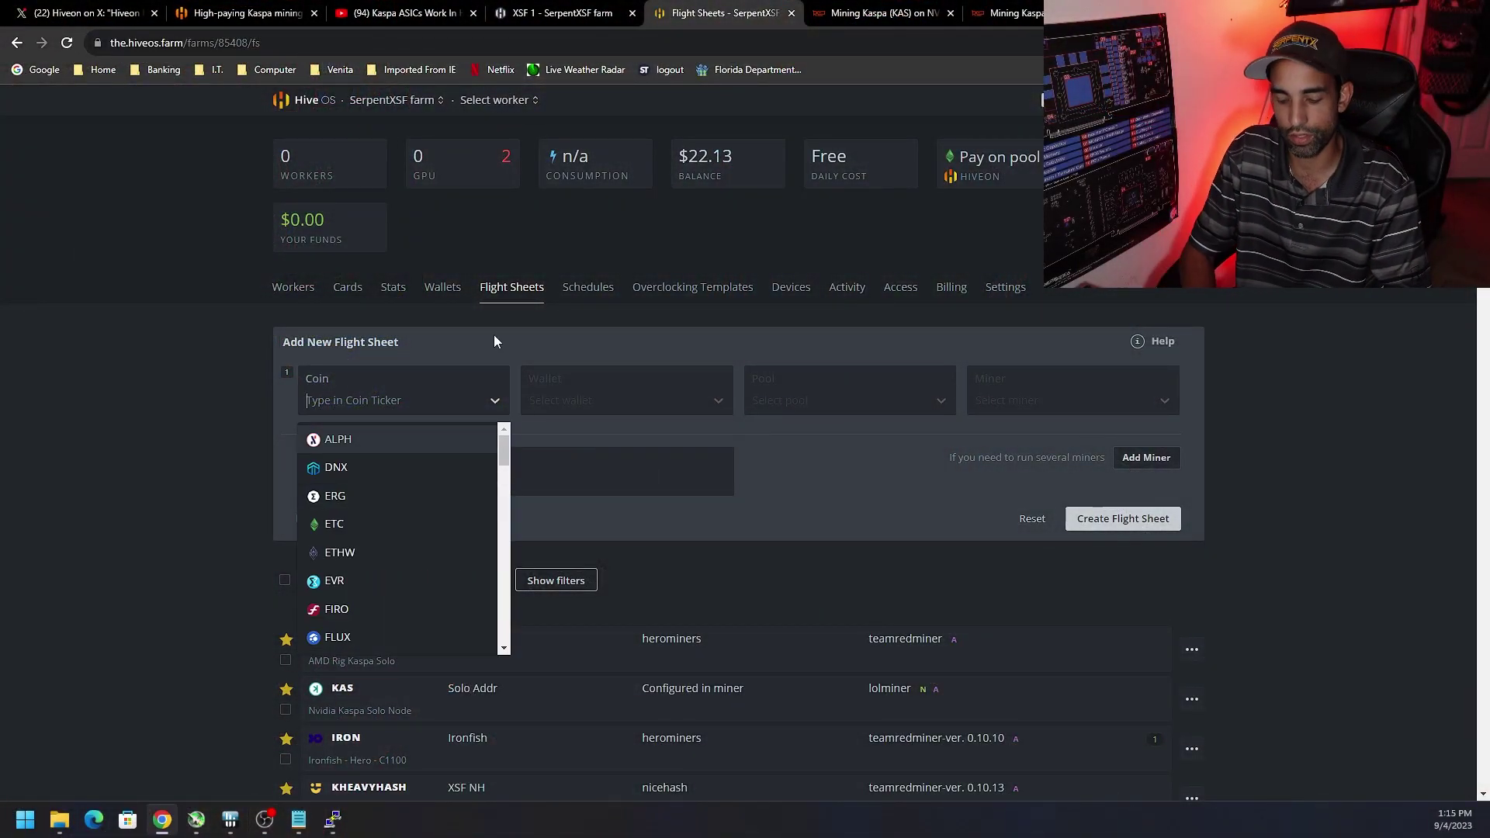
pyautogui.write('kas')
pyautogui.click(420, 439)
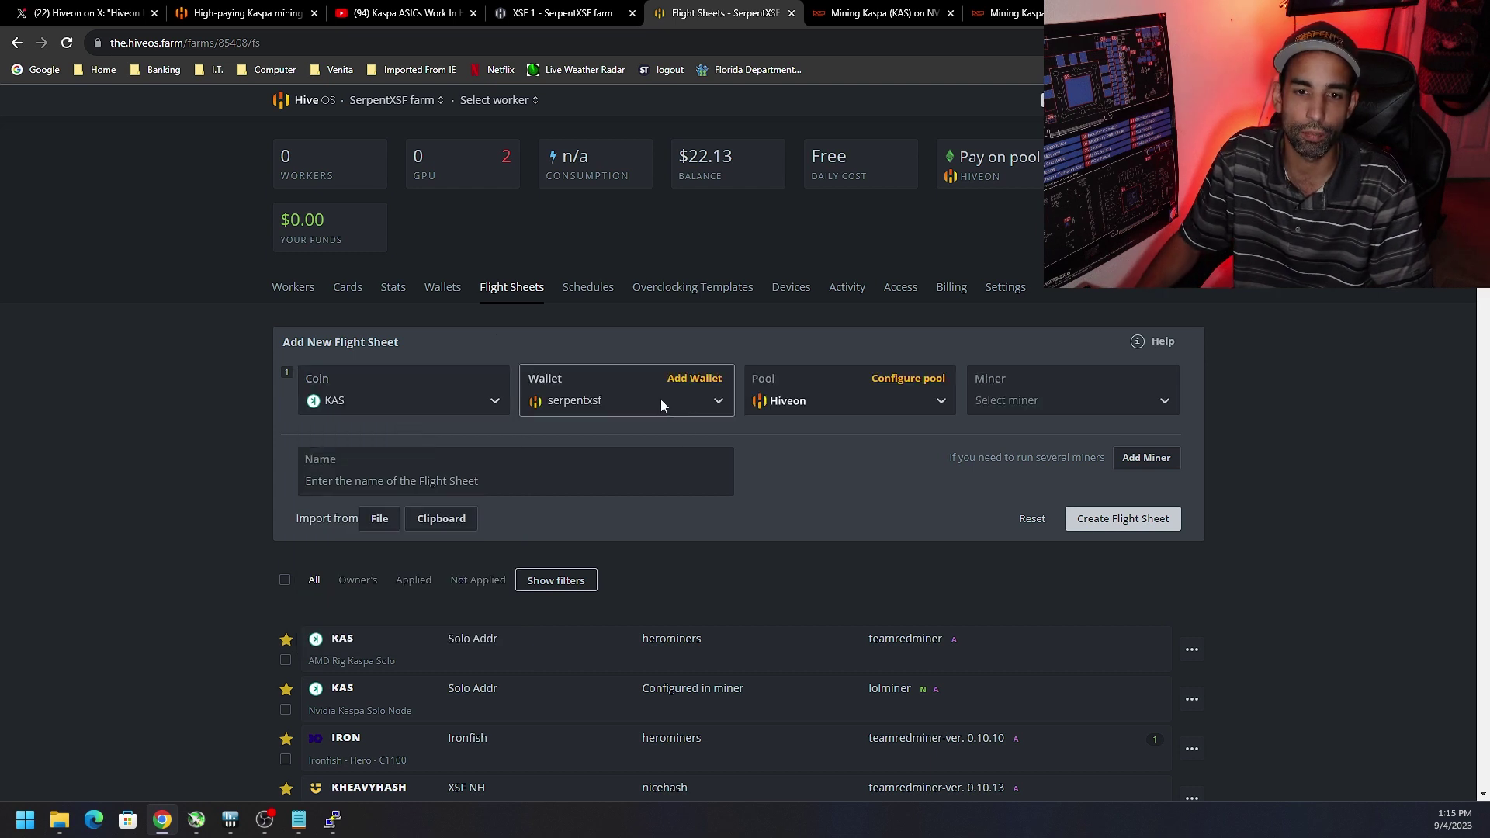
pyautogui.click(660, 399)
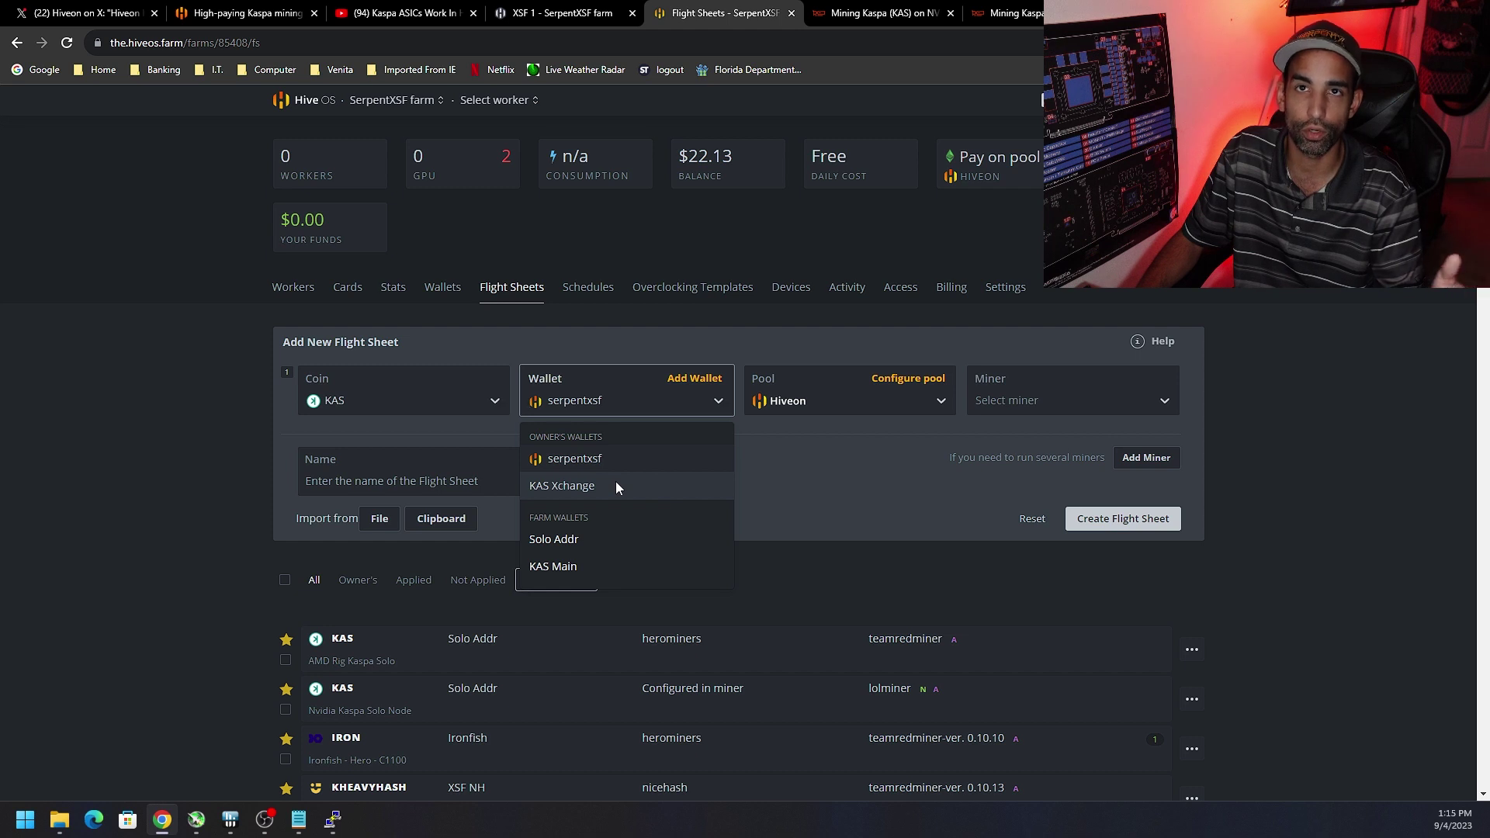
pyautogui.click(608, 565)
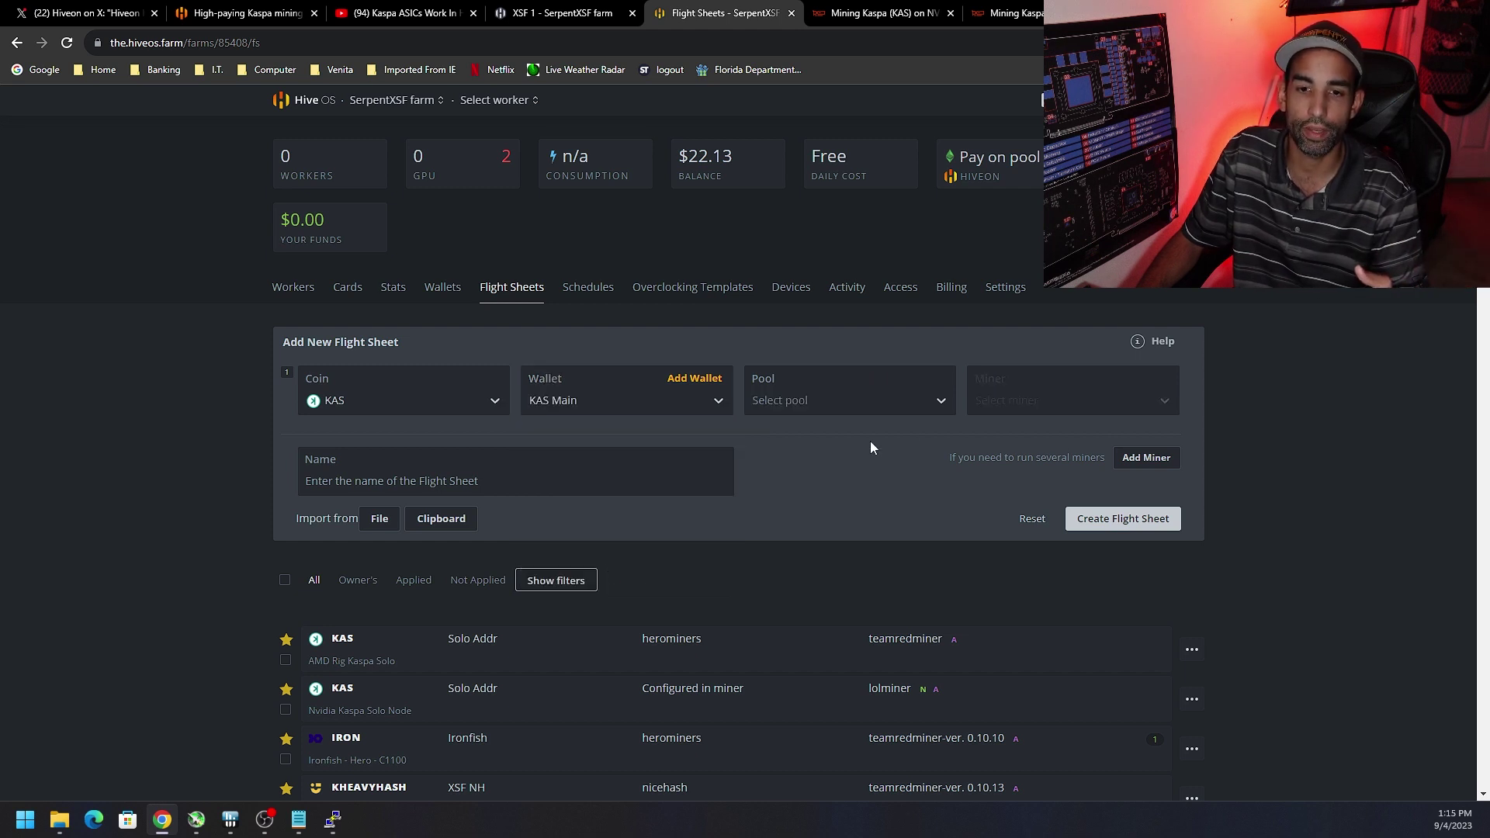
# Step: Set the flight sheet's pool to Hiveon using the AUTO pool server and apply the pool configuration
pyautogui.click(887, 396)
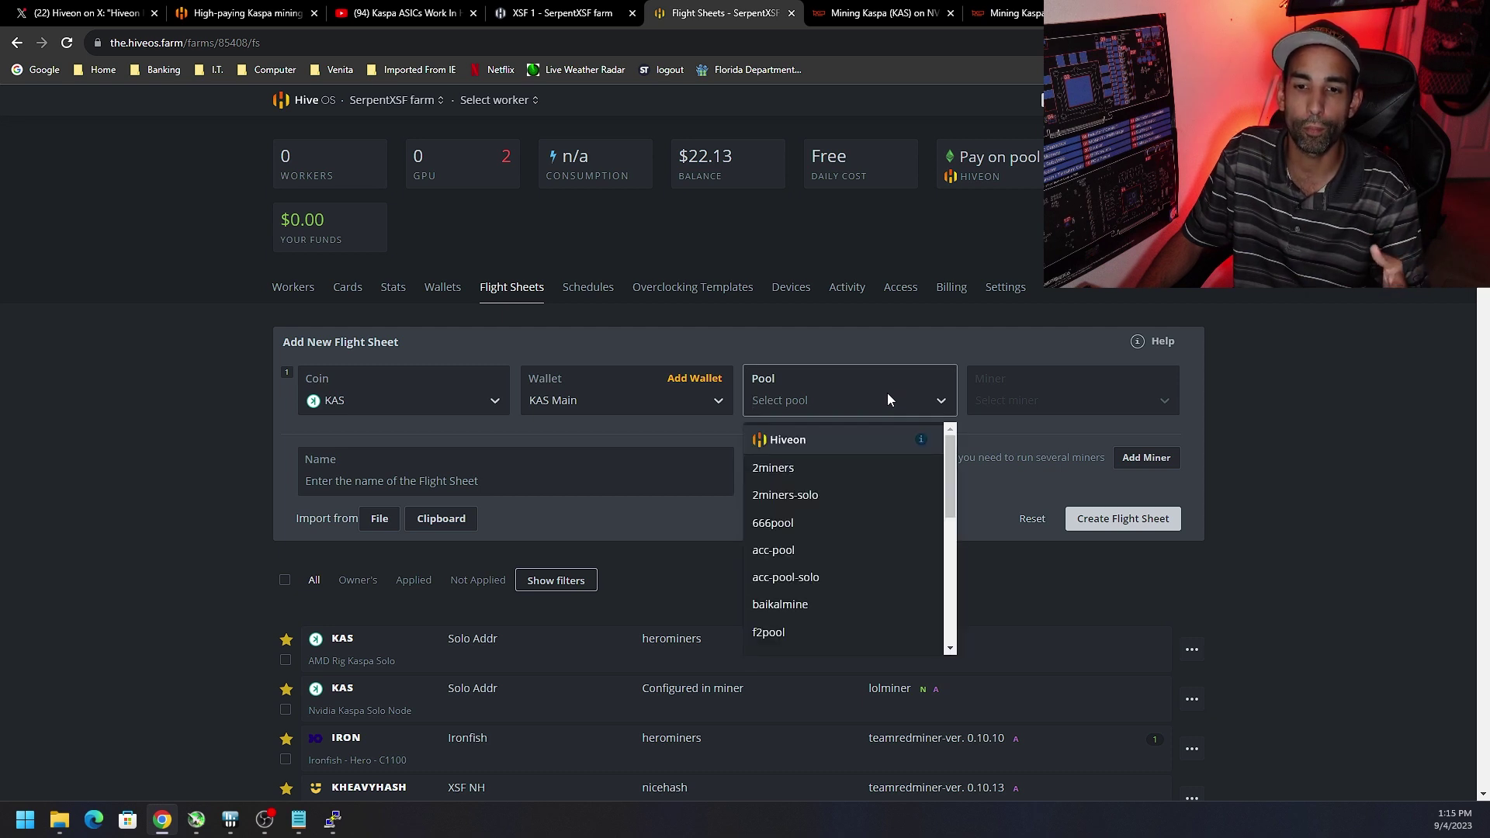
pyautogui.click(861, 439)
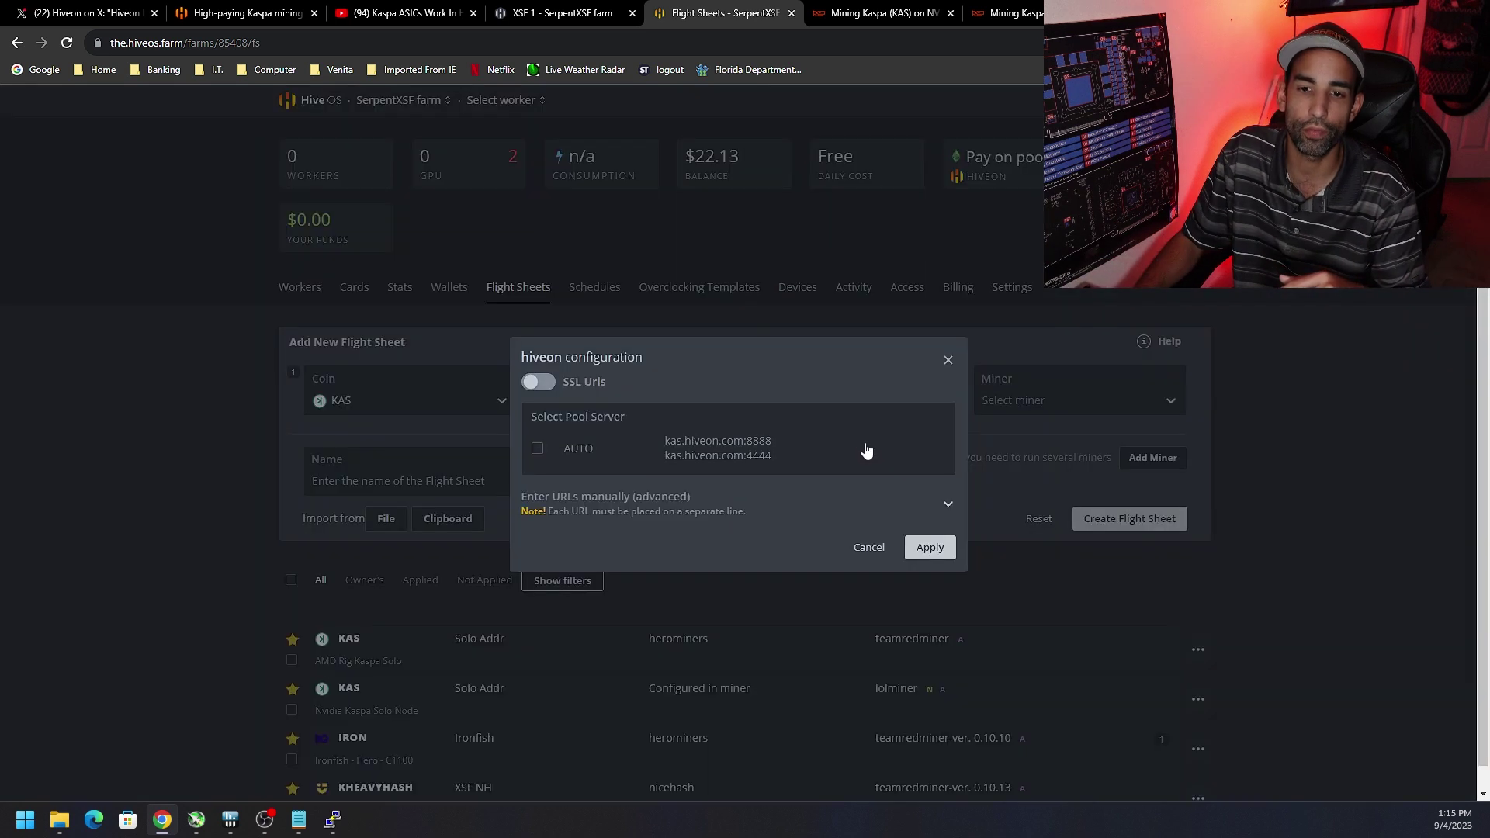
pyautogui.click(537, 452)
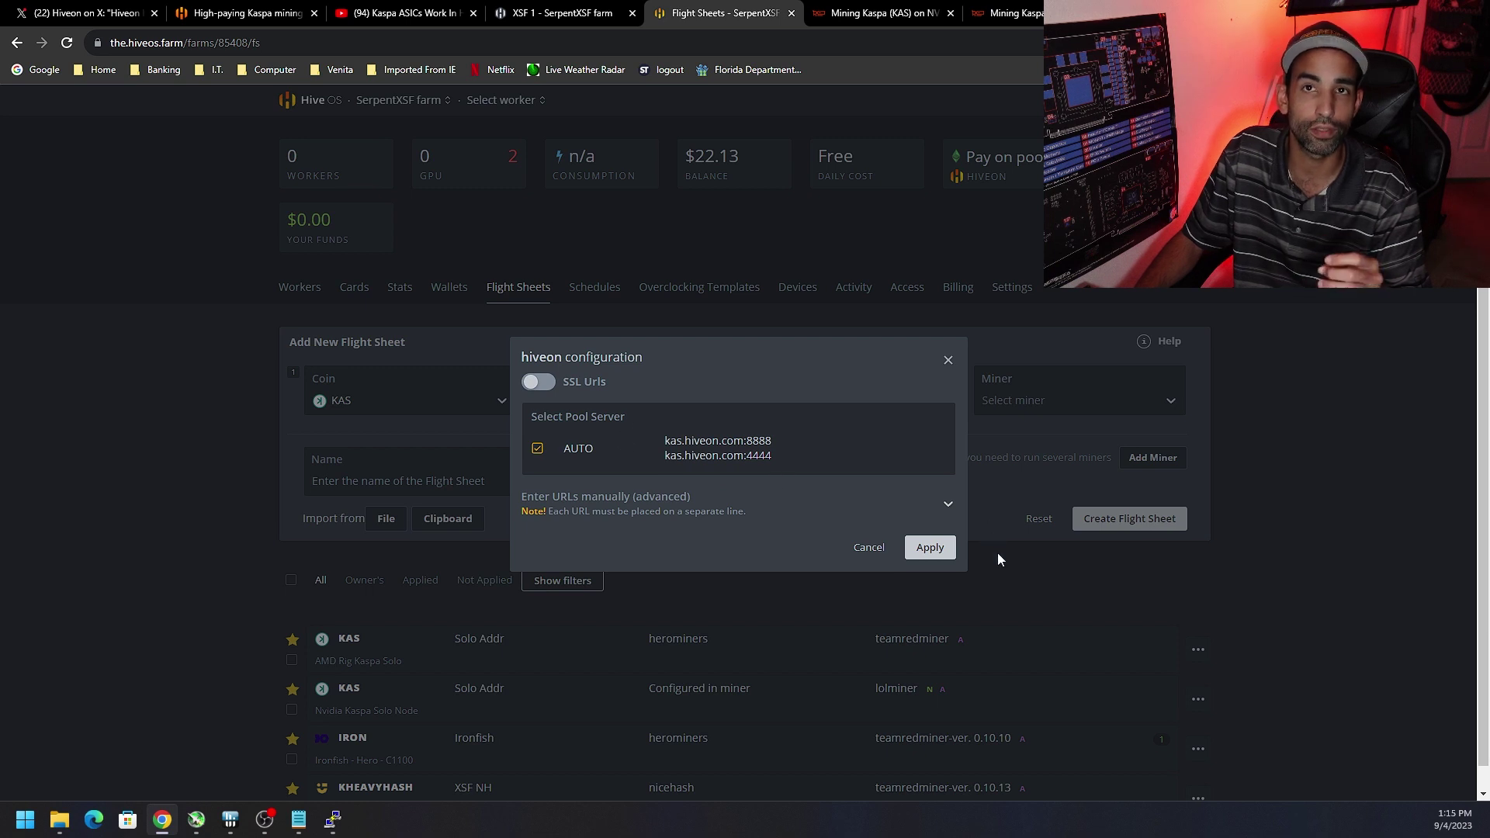
pyautogui.click(930, 547)
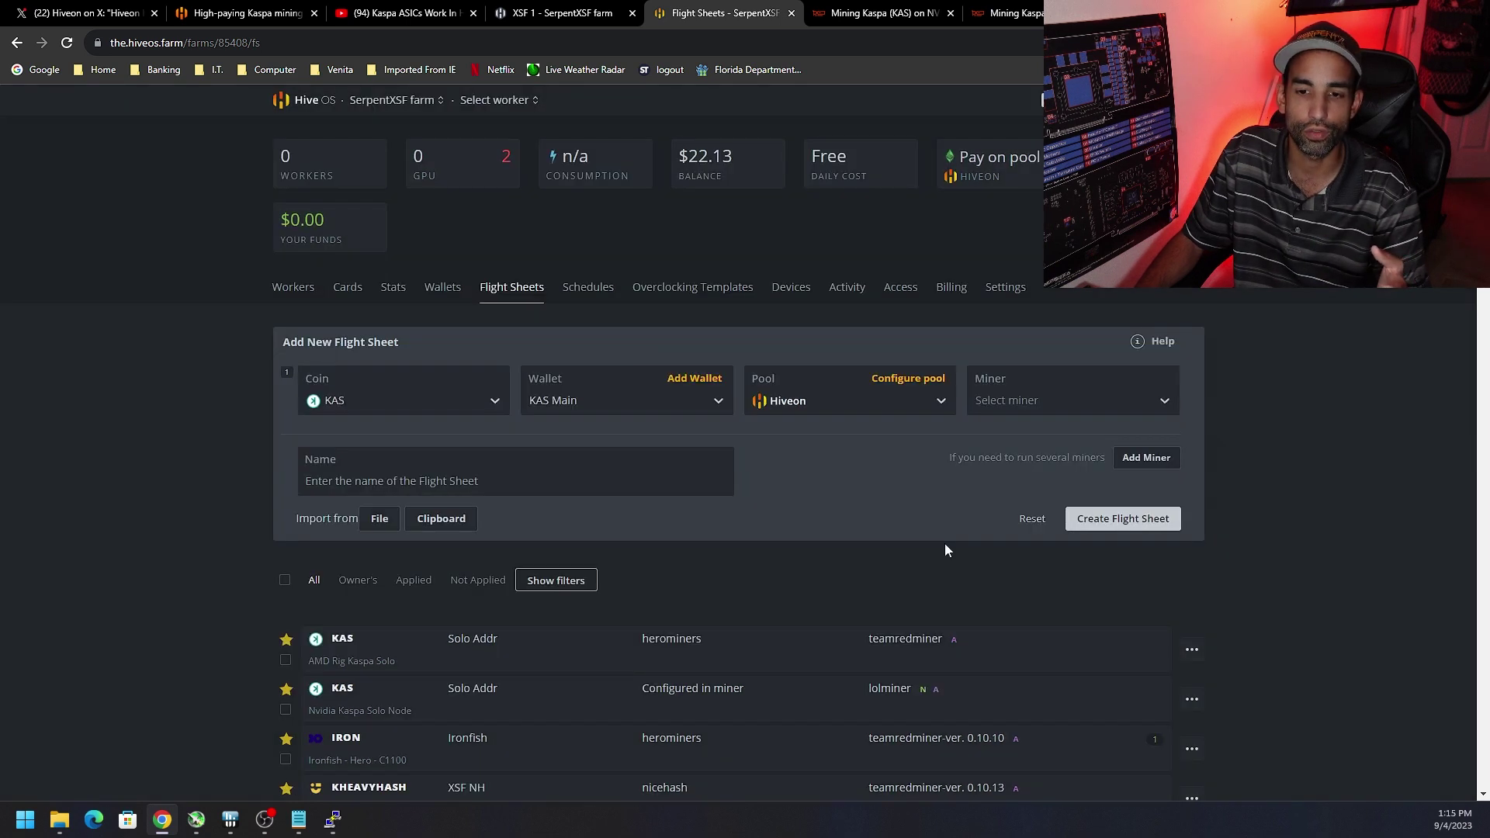
# Step: Choose BzMiner as the flight sheet's miner and open its miner configuration
pyautogui.click(1036, 398)
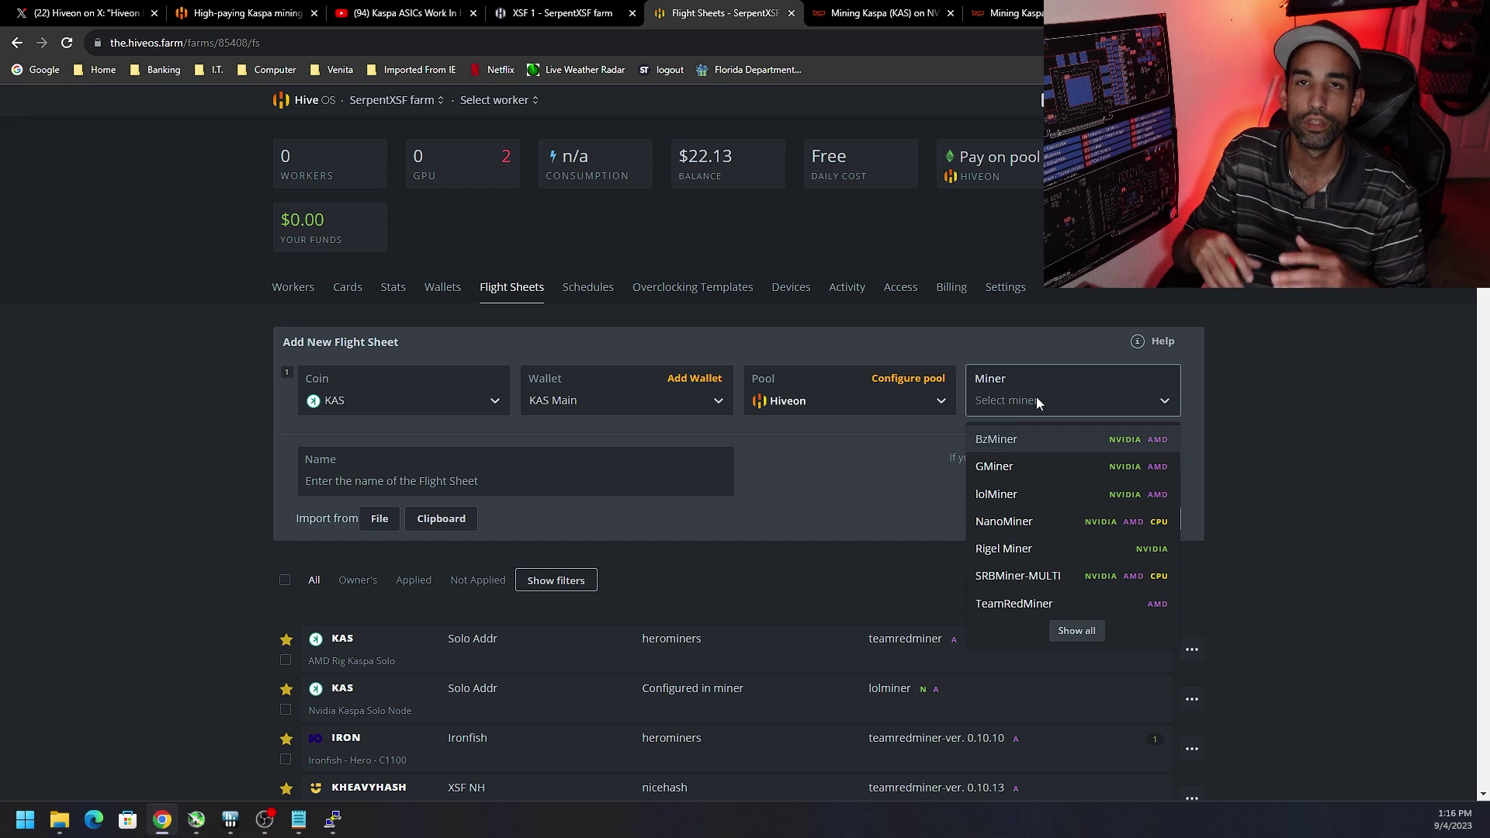
pyautogui.click(1039, 441)
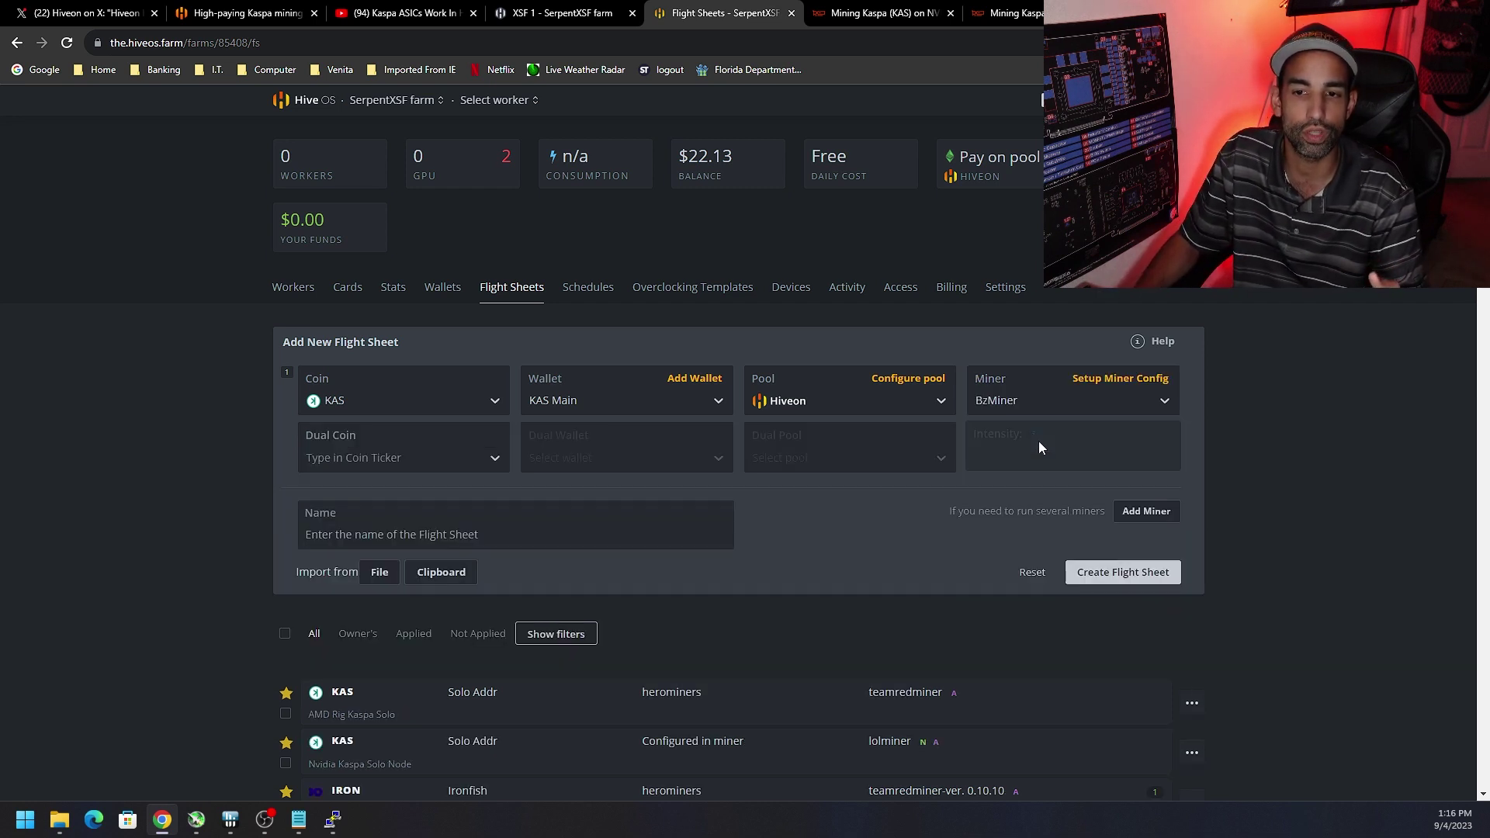
pyautogui.click(1121, 380)
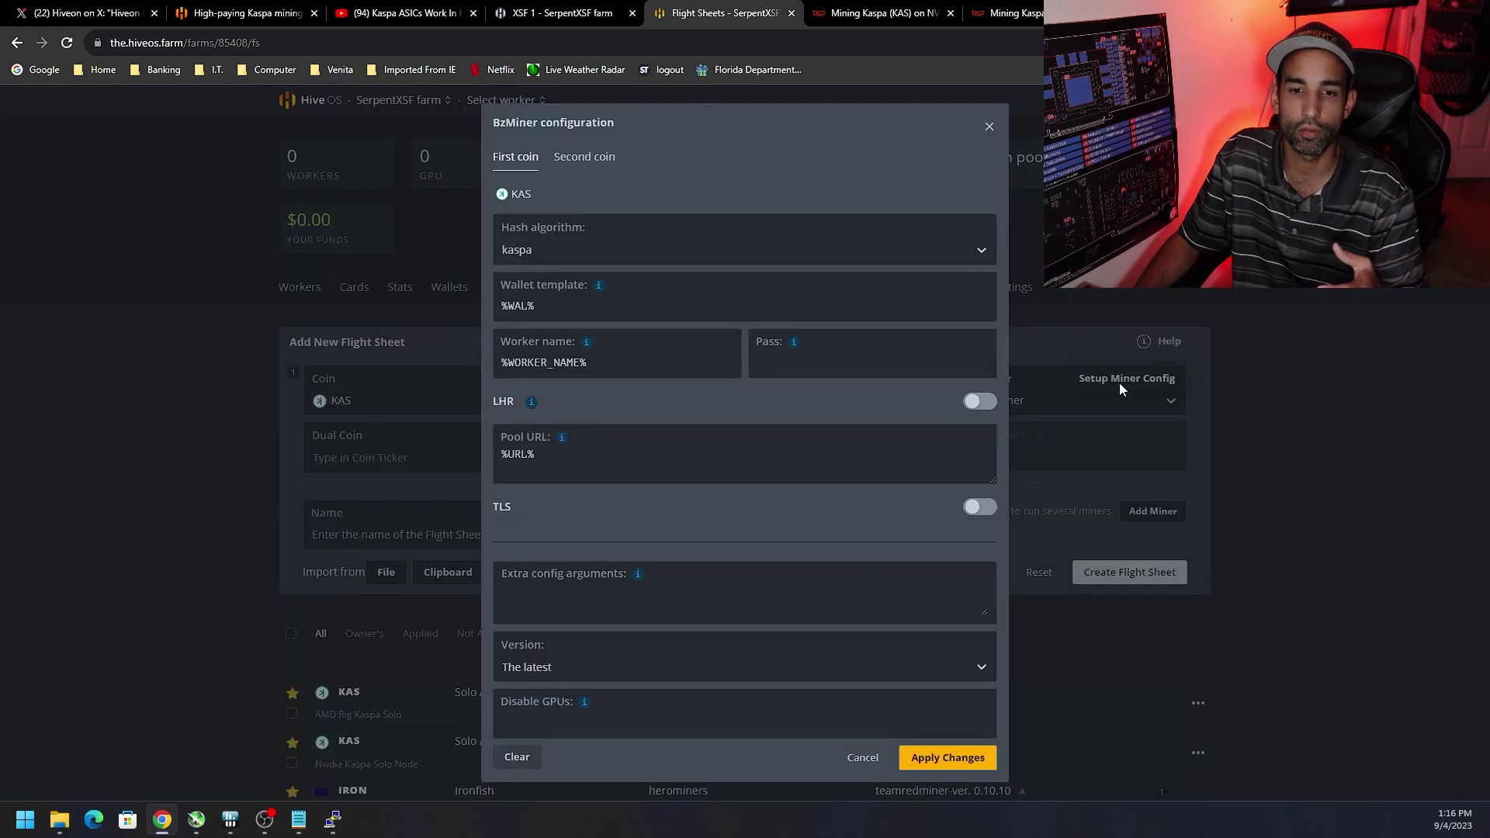
# Step: Copy the RTX 3080 high overclock options for BzMiner from hashrate.no and try them as the miner's extra config arguments
pyautogui.click(666, 605)
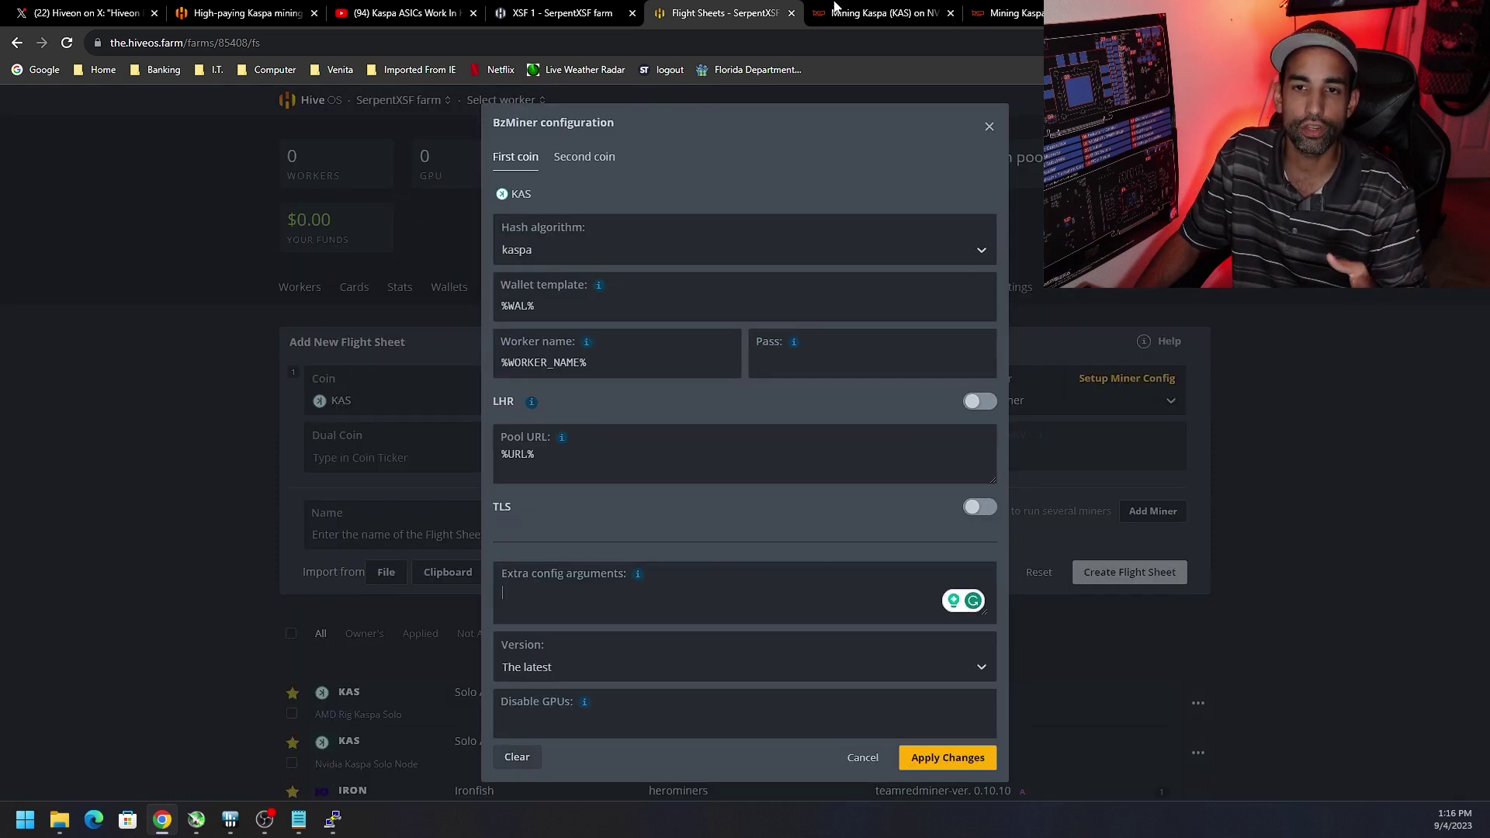
pyautogui.click(868, 13)
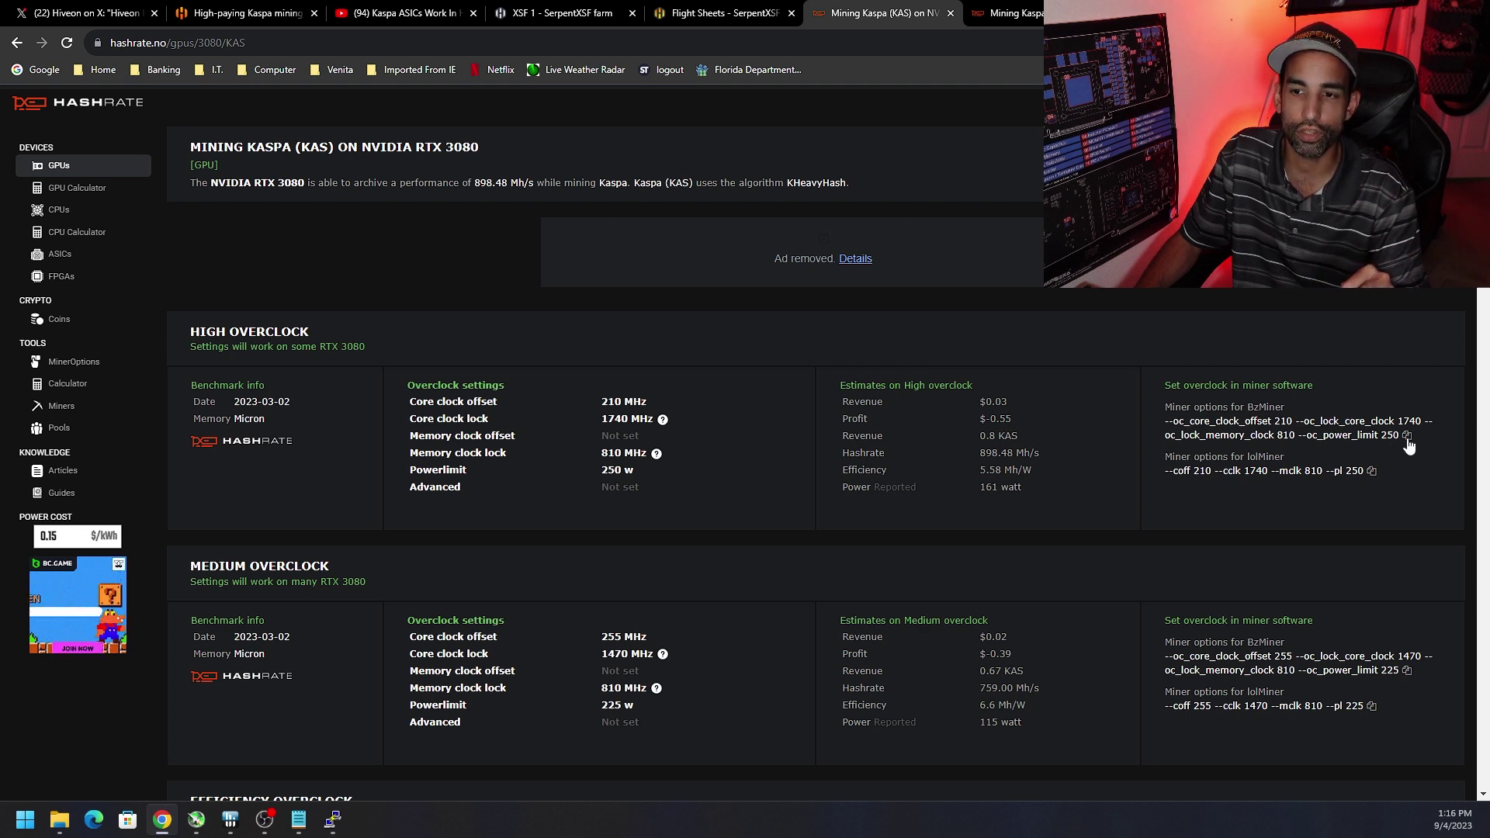
pyautogui.moveTo(1404, 439); pyautogui.dragTo(1164, 423)
pyautogui.hotkey('ctrl', 'c')
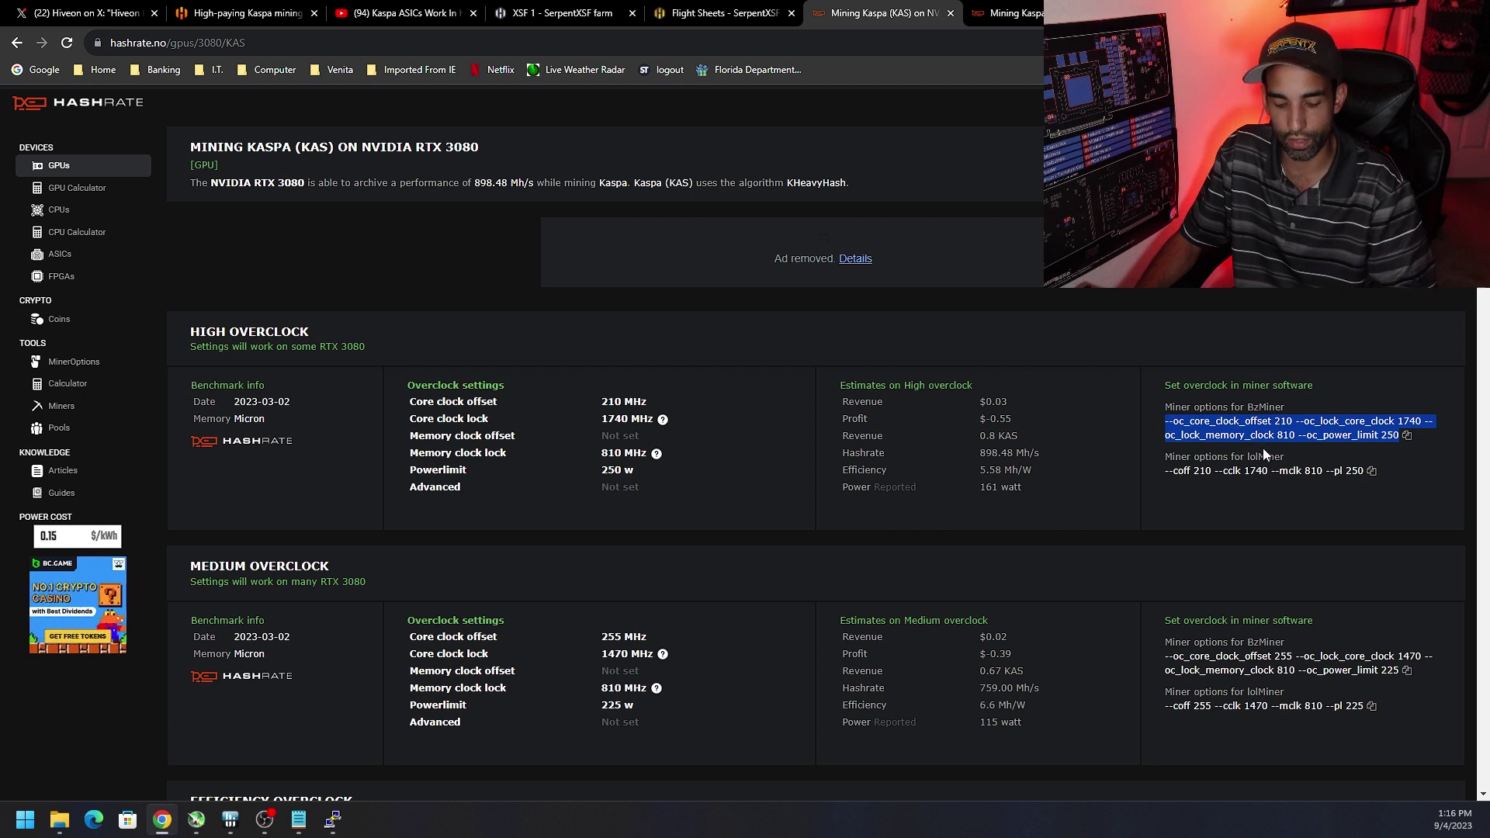
pyautogui.click(721, 11)
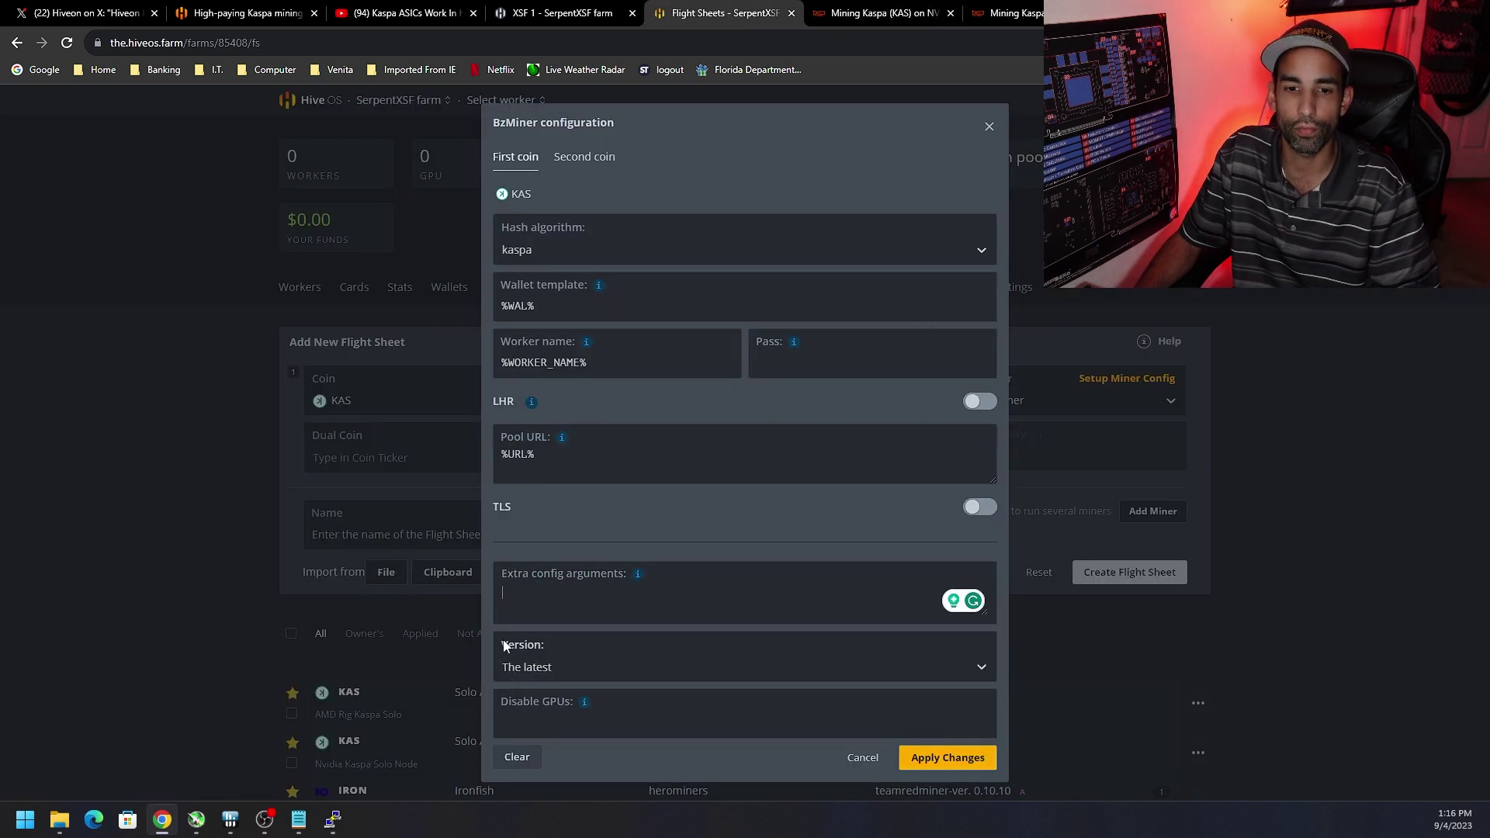
pyautogui.click(582, 602)
pyautogui.hotkey('ctrl', 'v')
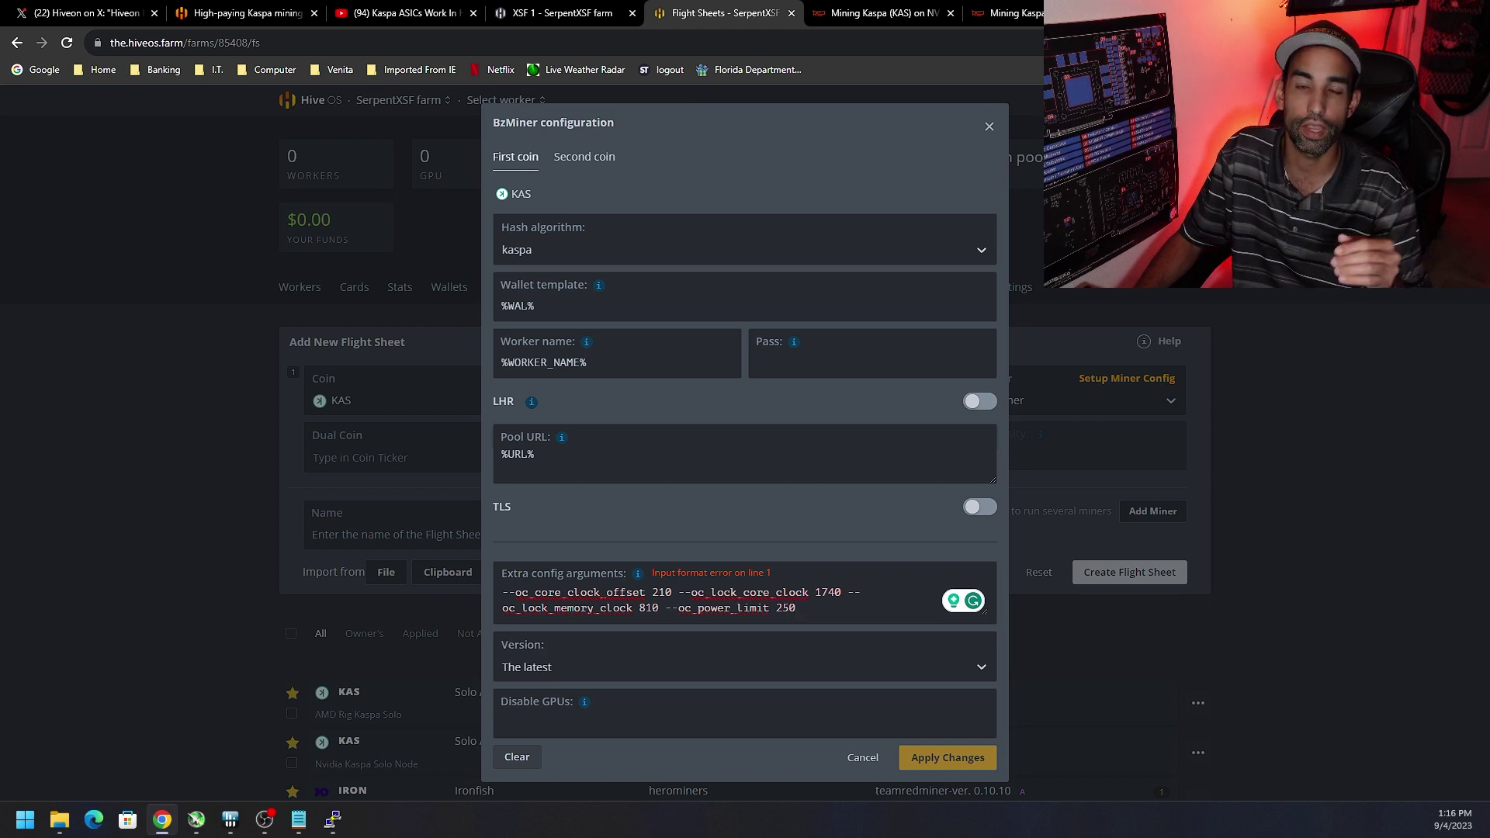
# Step: Examine the BzMiner configuration generator's kaspa algorithm choice and its per-GPU overclock rows
pyautogui.click(1164, 12)
pyautogui.scroll(7, 1198, 364)
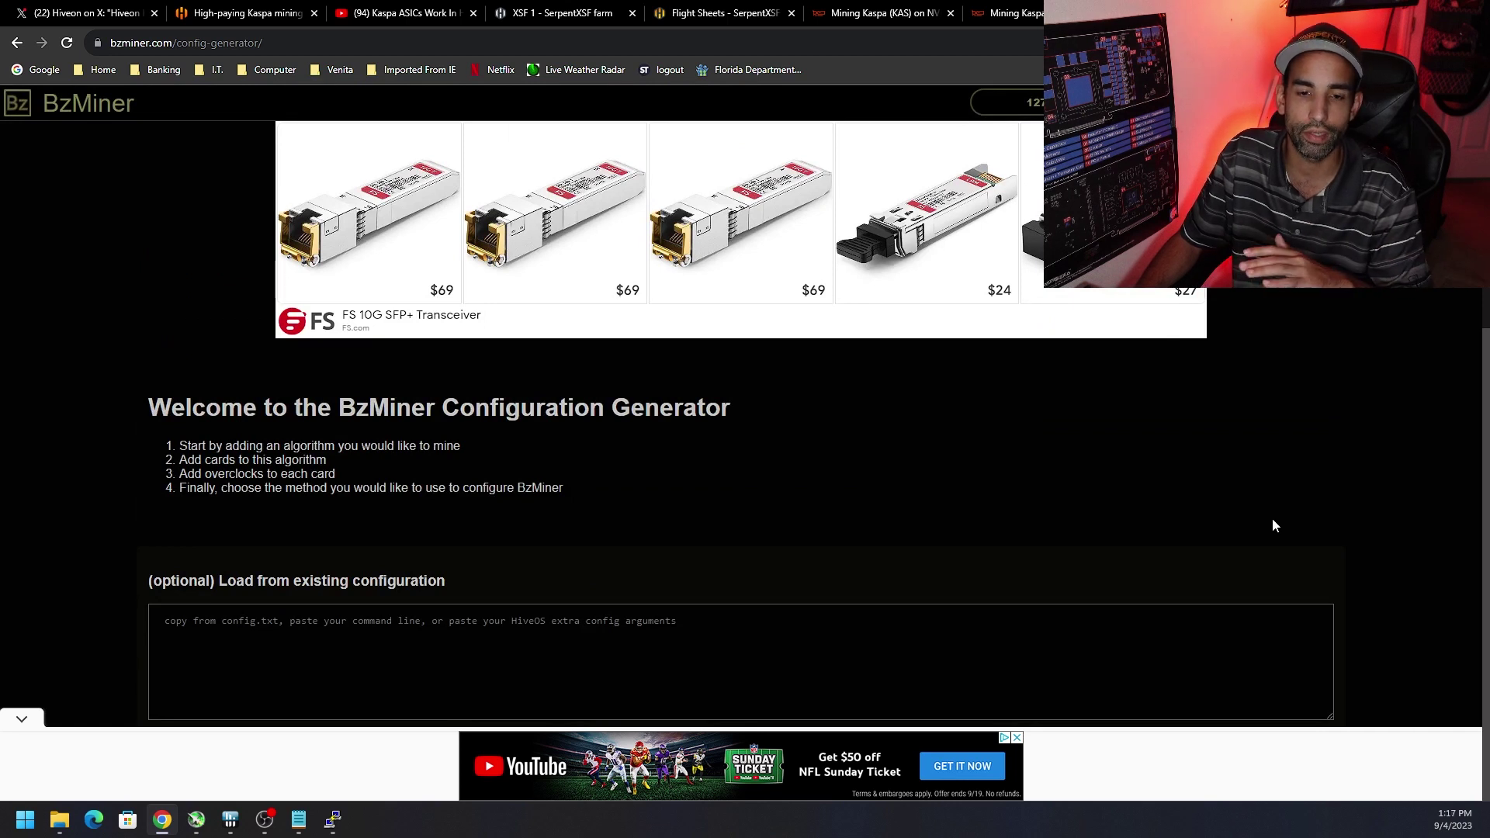
pyautogui.scroll(-5, 1273, 518)
pyautogui.scroll(-1, 1272, 520)
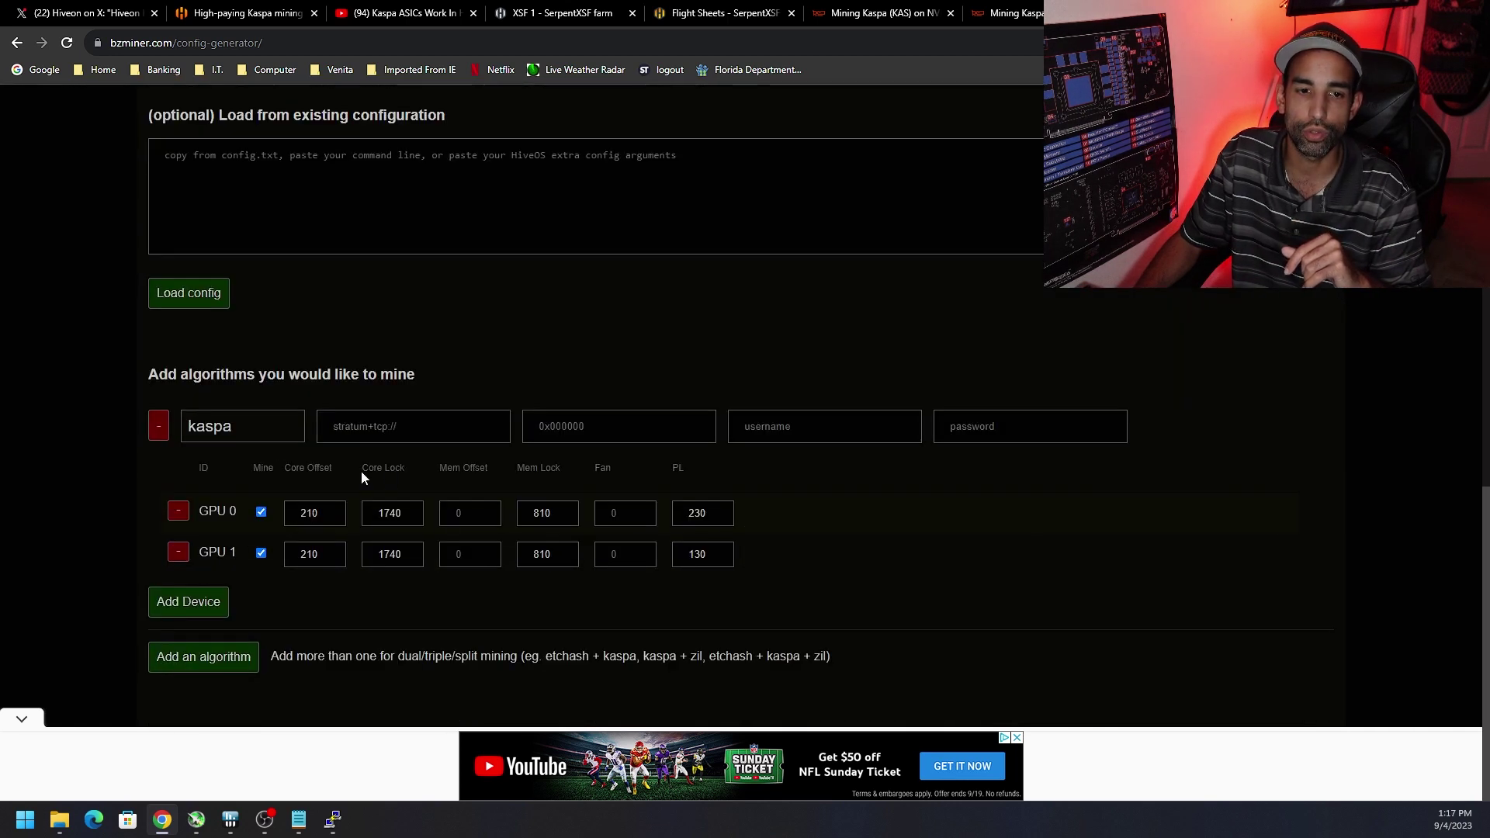
pyautogui.click(246, 428)
pyautogui.click(372, 499)
pyautogui.click(247, 433)
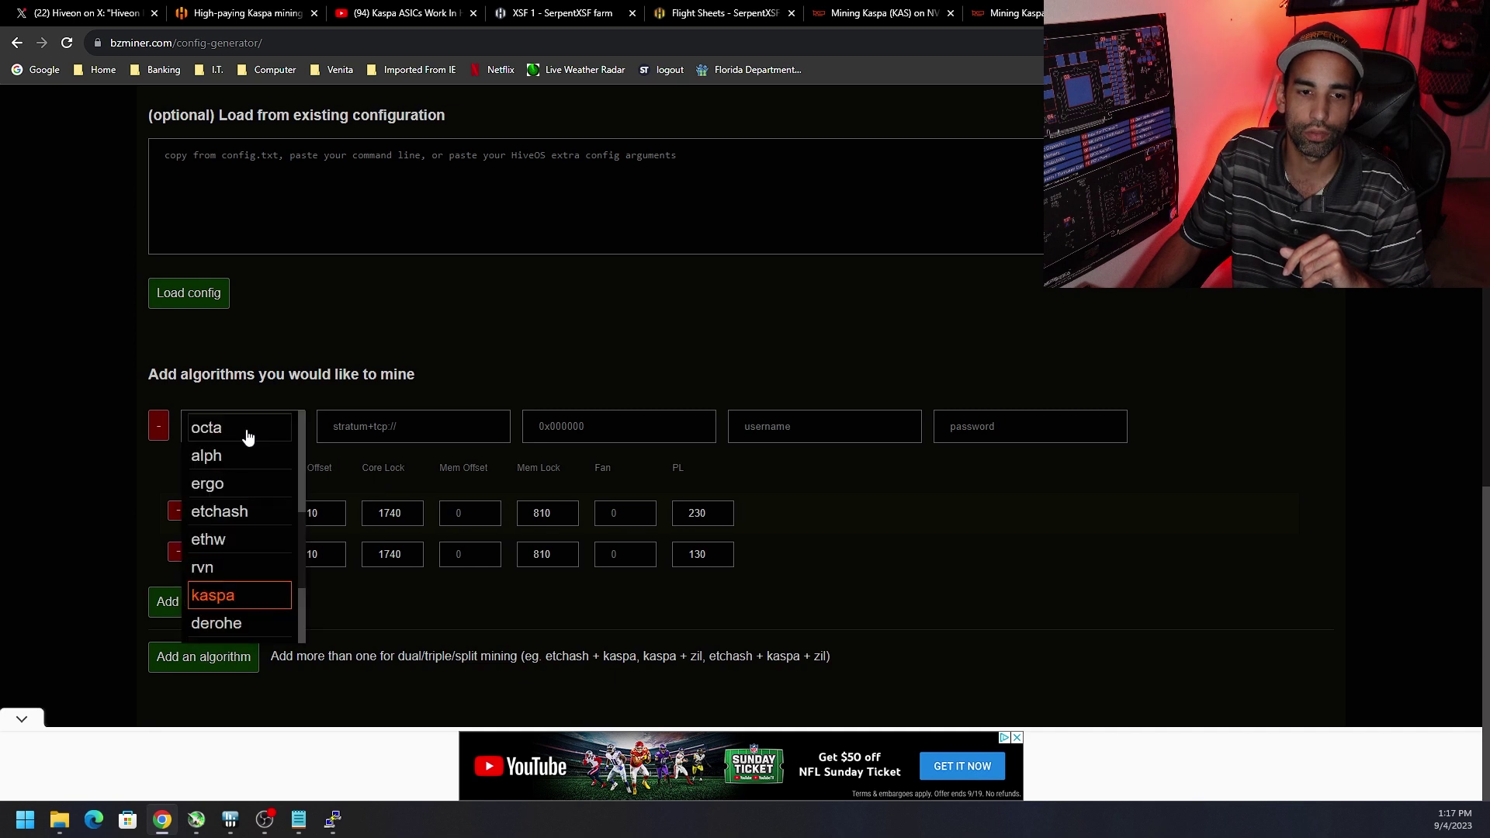
pyautogui.click(339, 536)
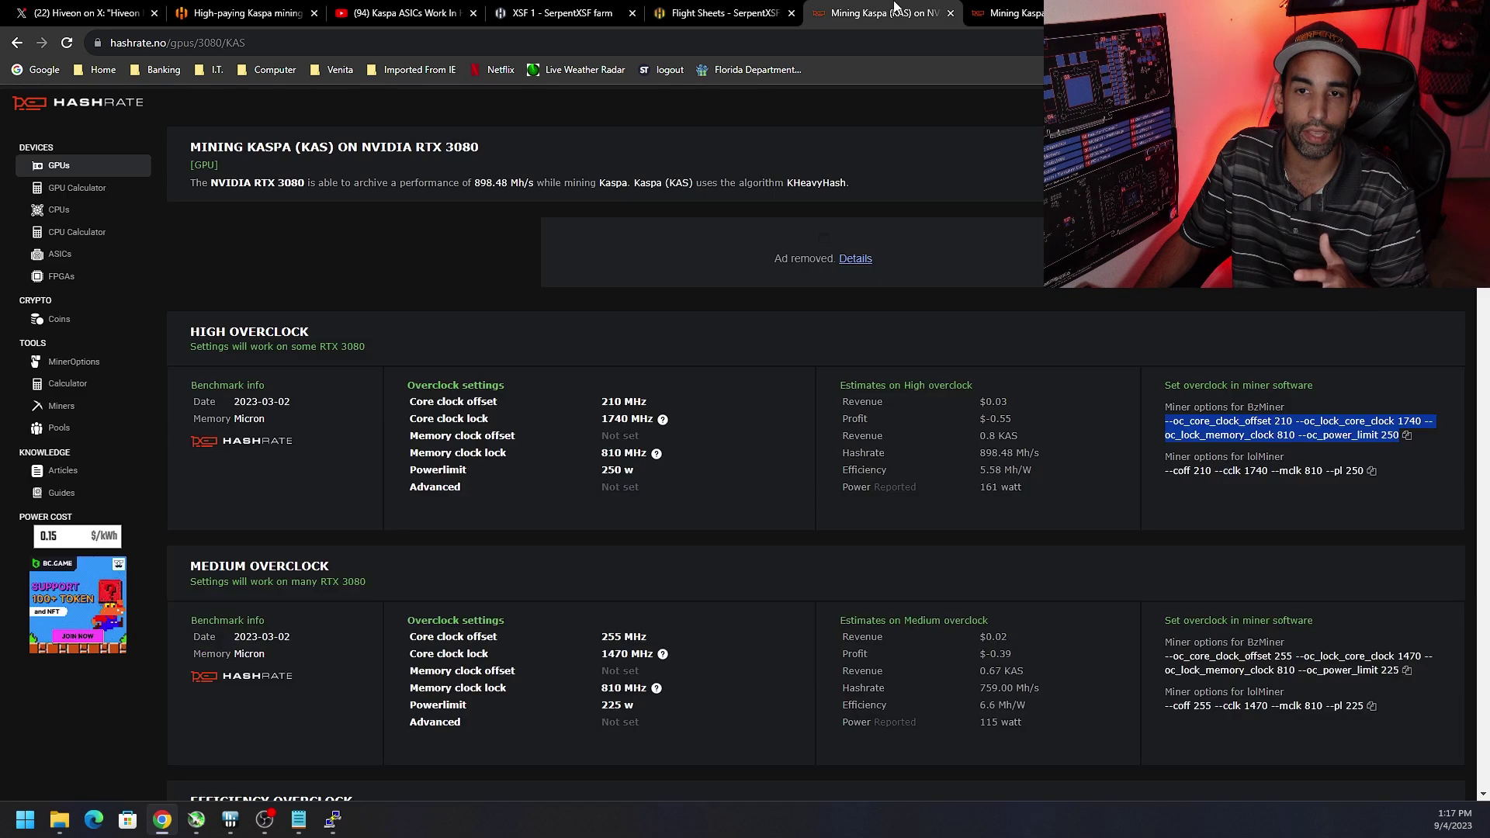
# Step: Compare the hashrate.no Kaspa overclock settings for the RTX 3080 and RTX 3060 with the generator's GPU 0 and GPU 1 values
pyautogui.click(881, 14)
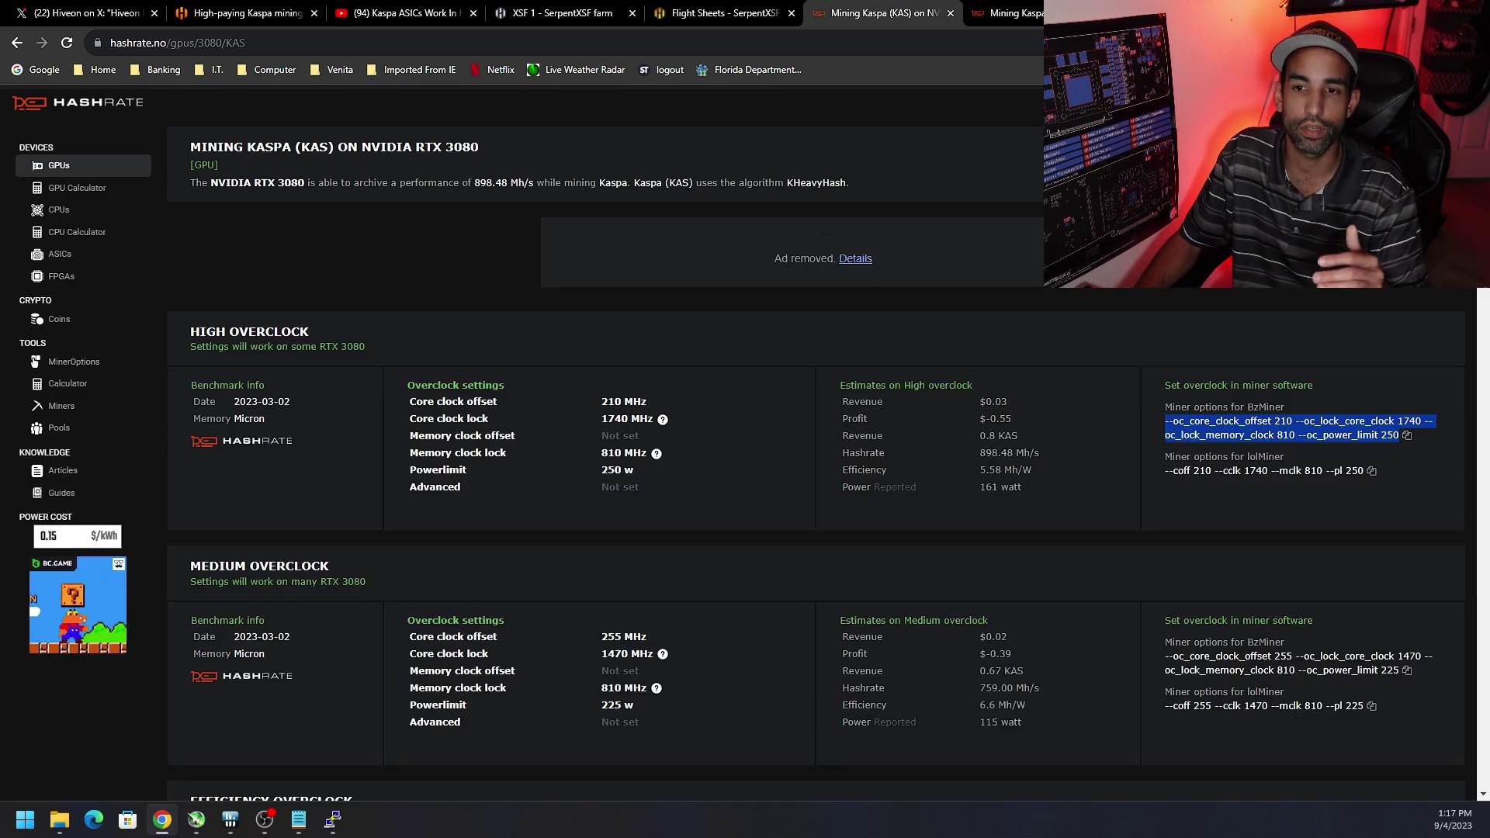
pyautogui.click(988, 7)
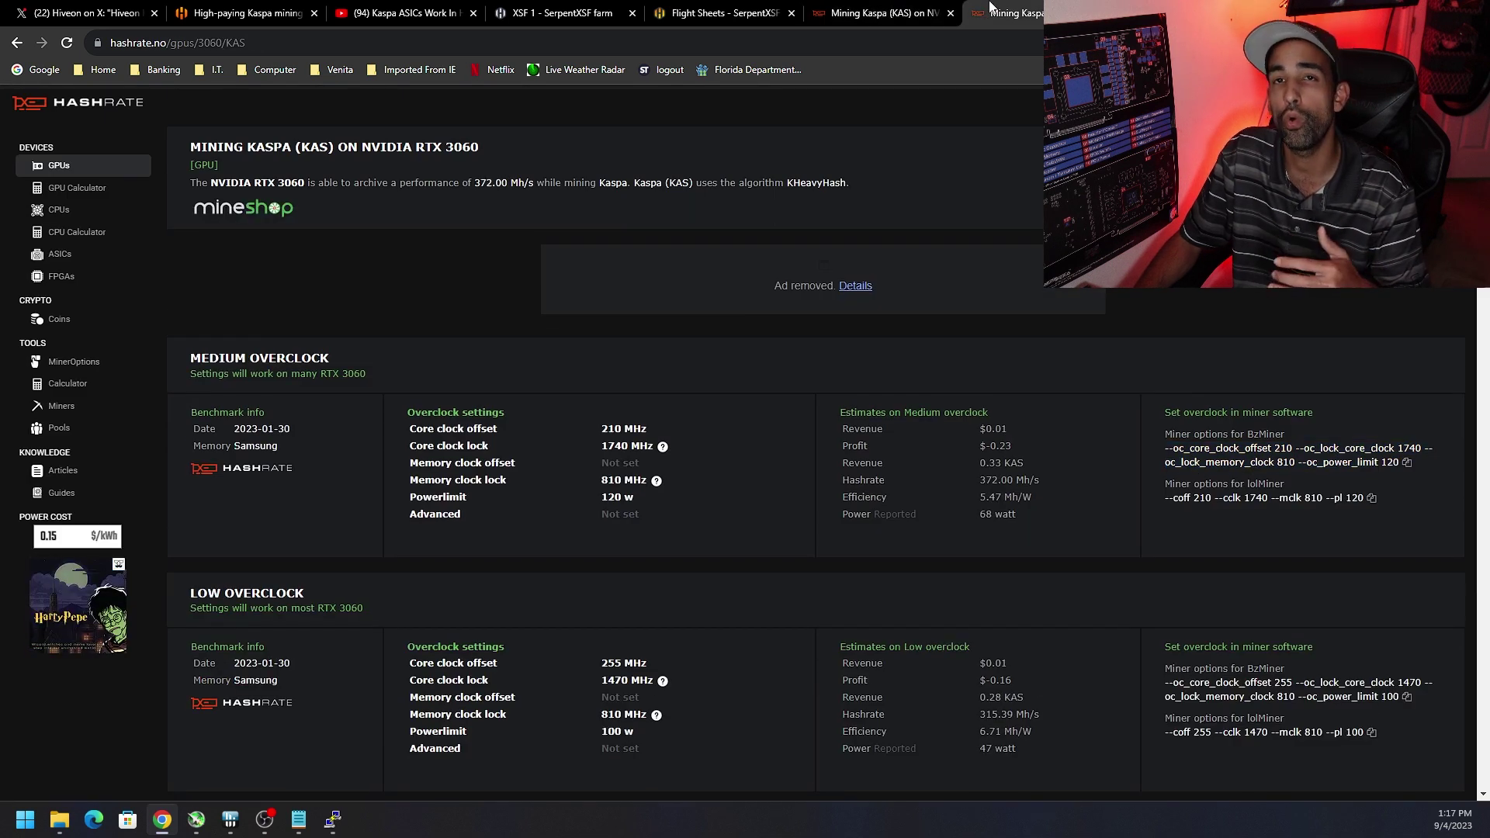
pyautogui.hotkey('ctrl', 'Tab')
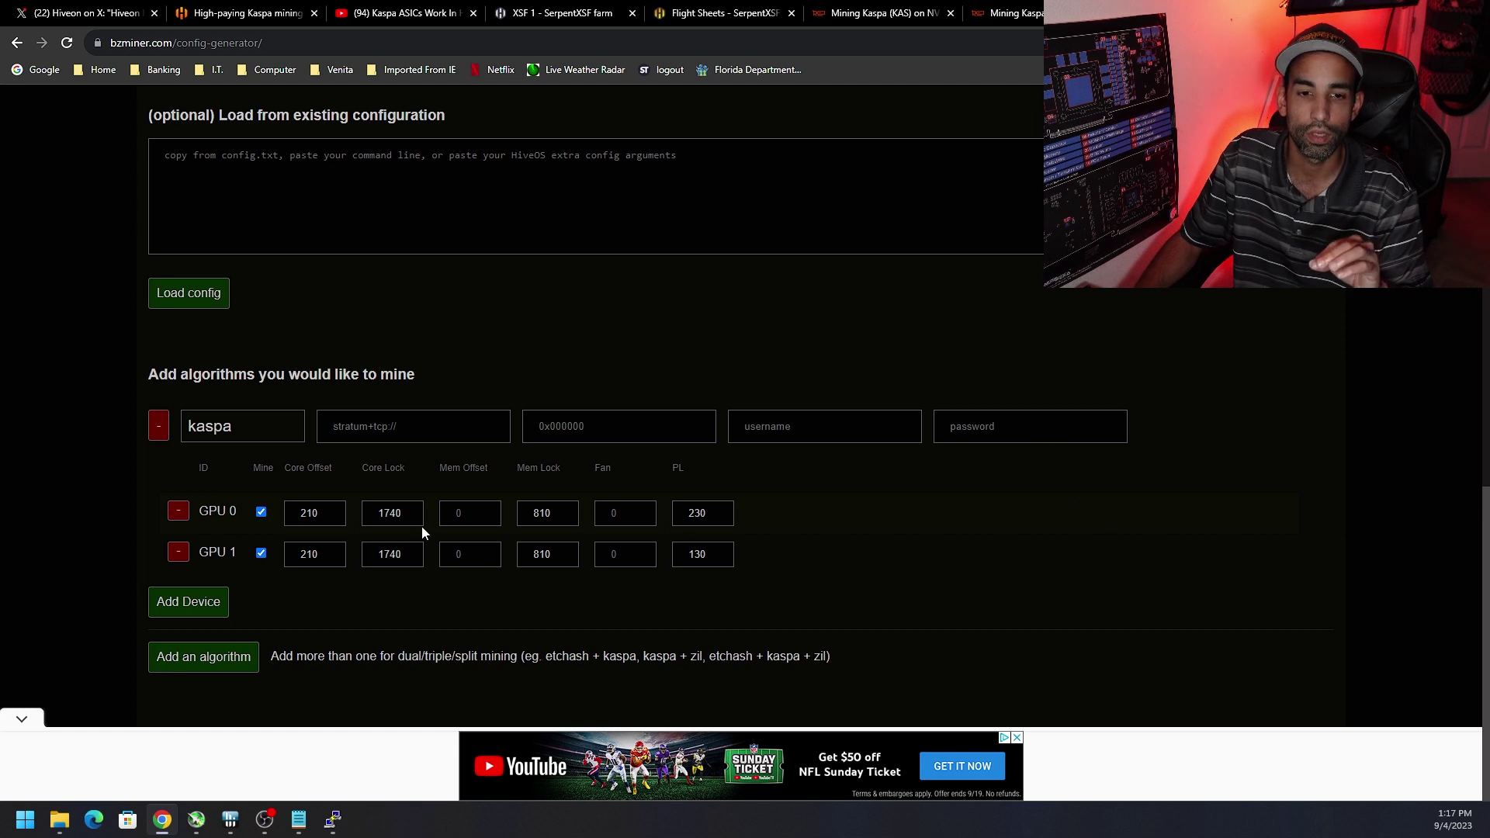
pyautogui.doubleClick(326, 515)
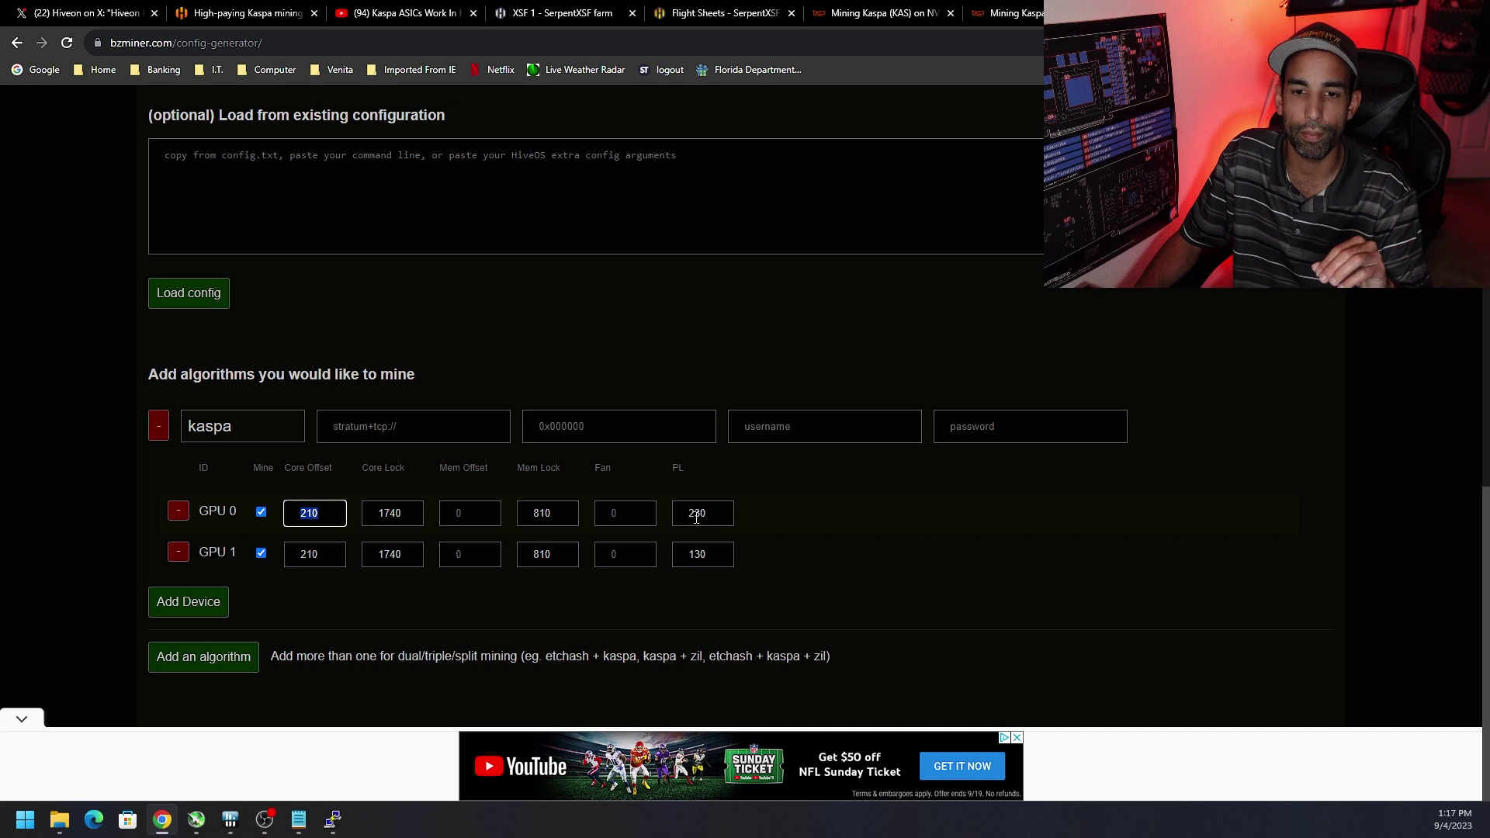
pyautogui.doubleClick(729, 519)
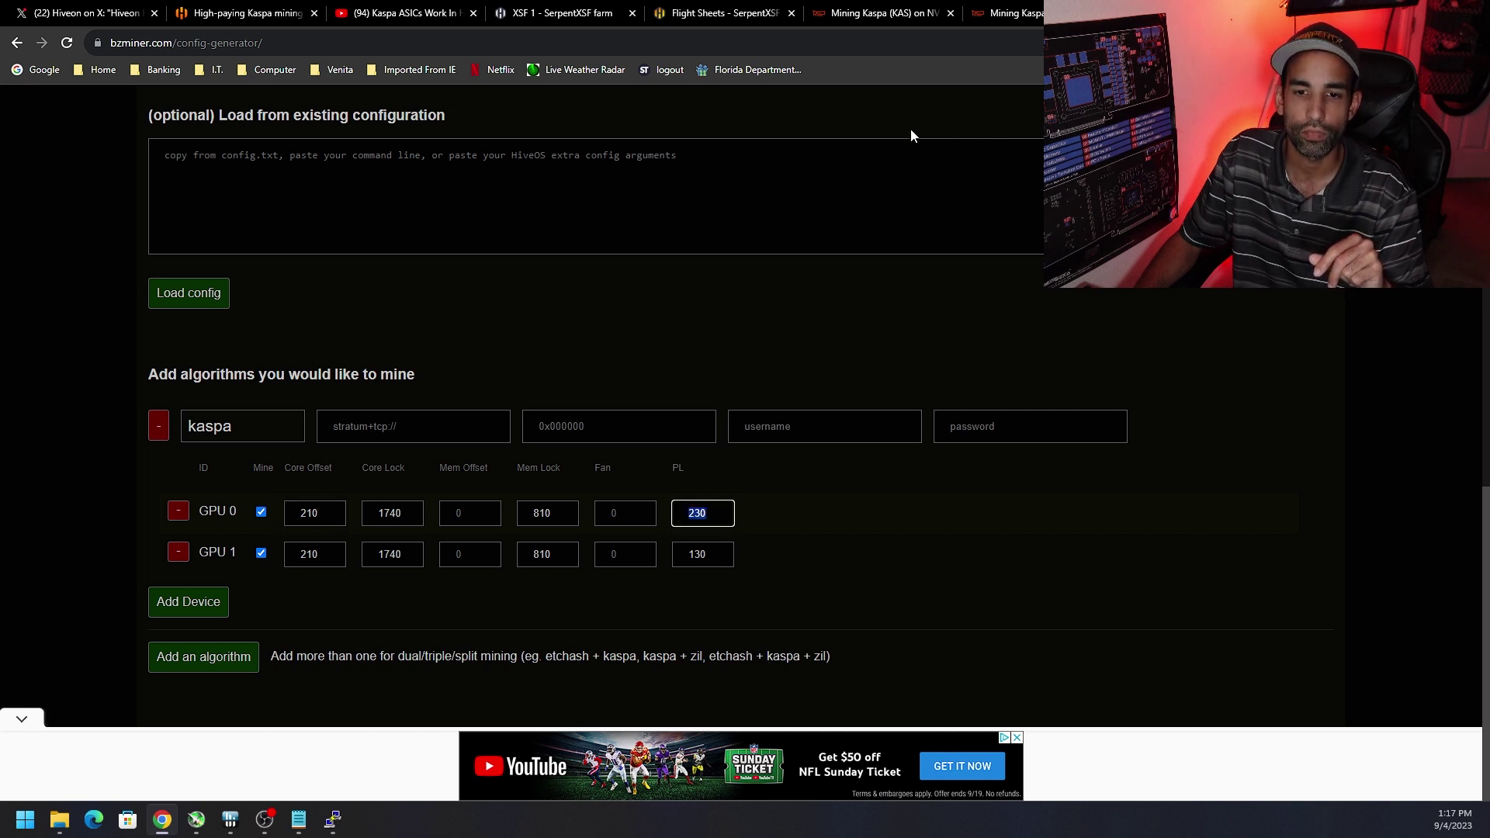
pyautogui.click(894, 12)
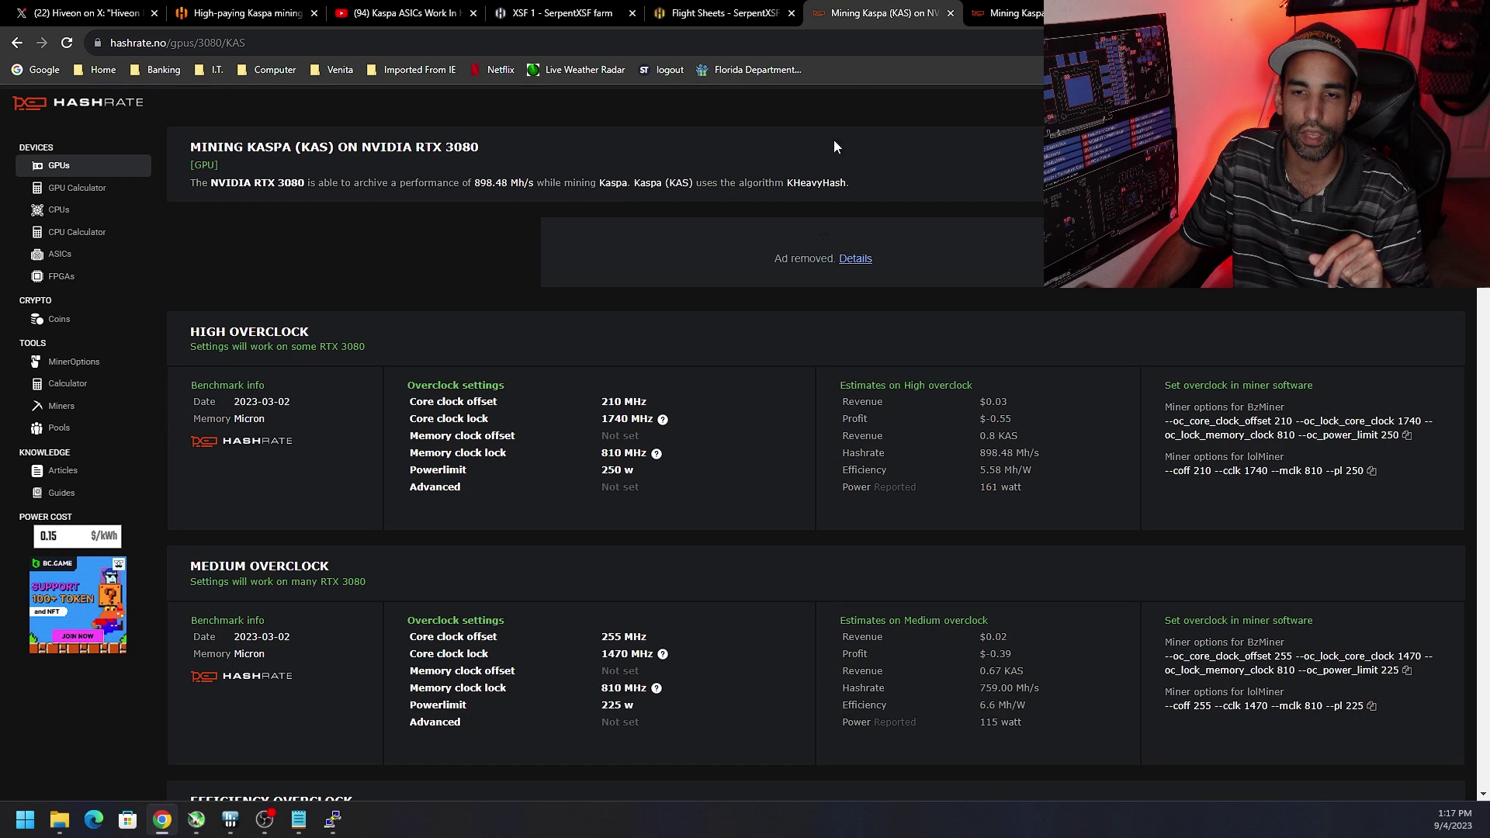
pyautogui.click(1029, 10)
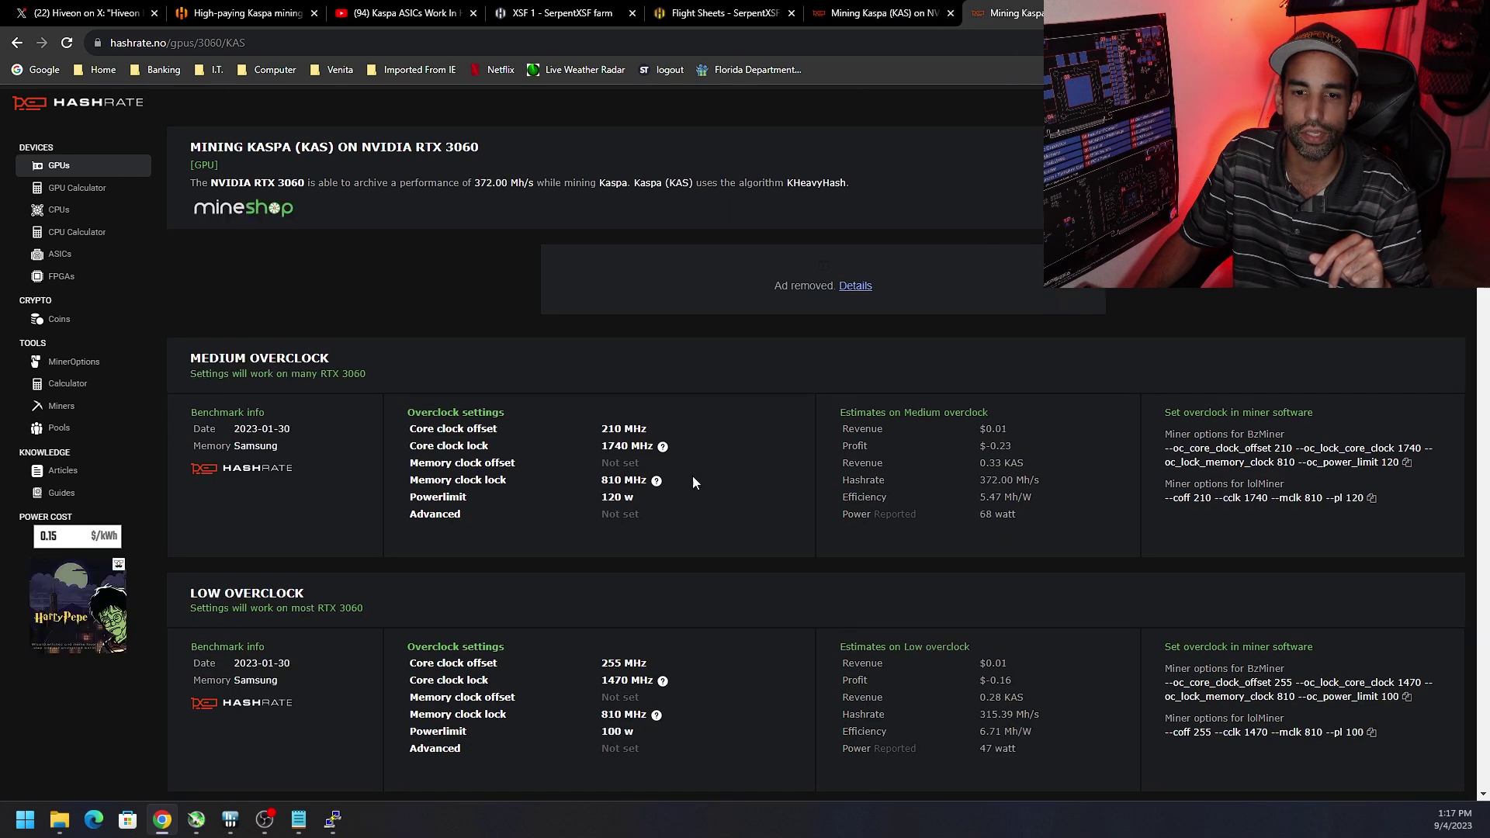
pyautogui.hotkey('ctrl', 'Tab')
pyautogui.click(784, 547)
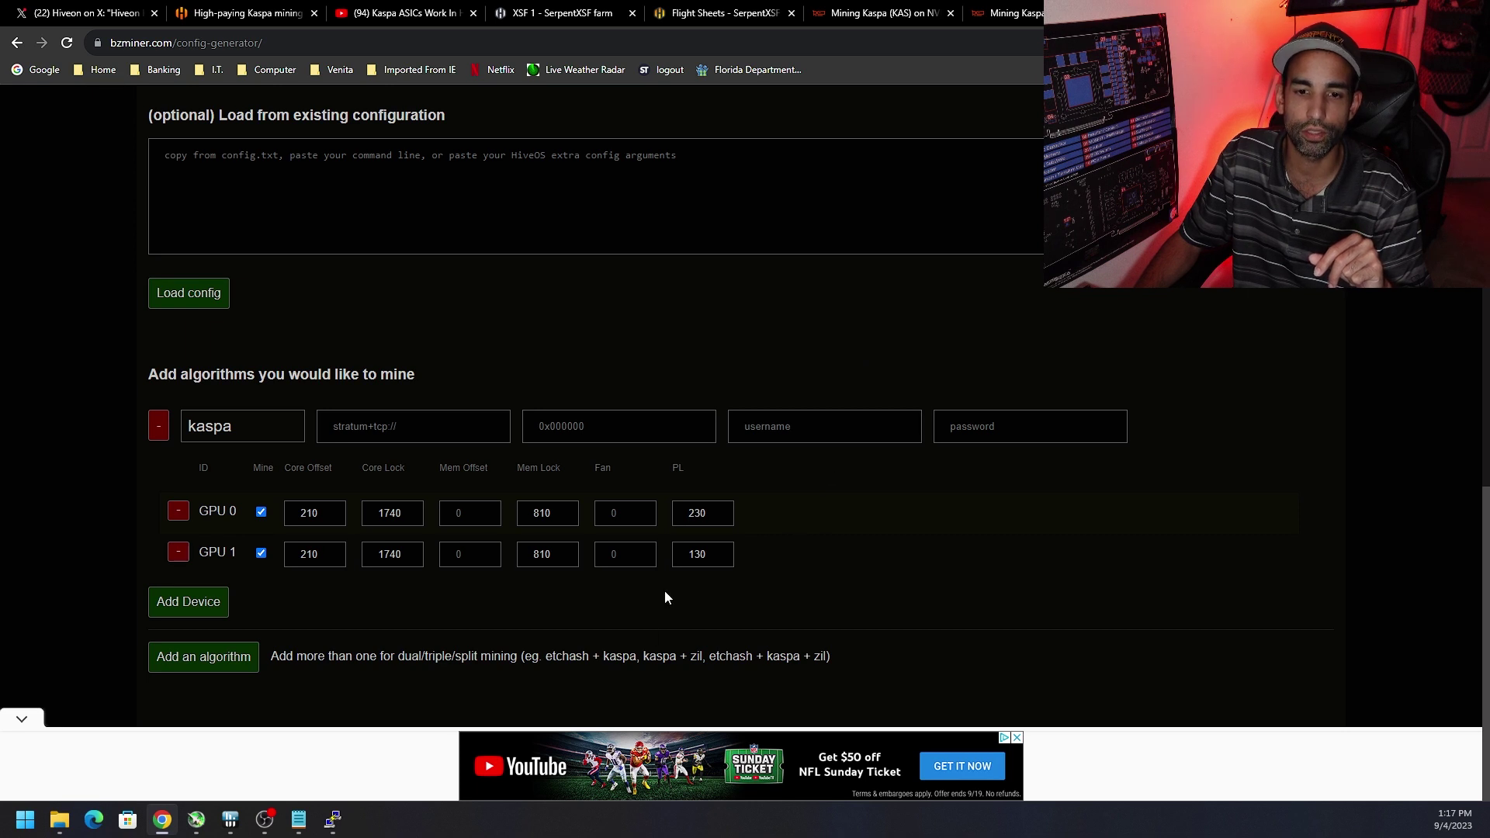
# Step: Review the generator's pool, wallet and login fields and its HiveOS extra config arguments, and recheck the RTX 3060 overclock settings
pyautogui.scroll(-2, 749, 506)
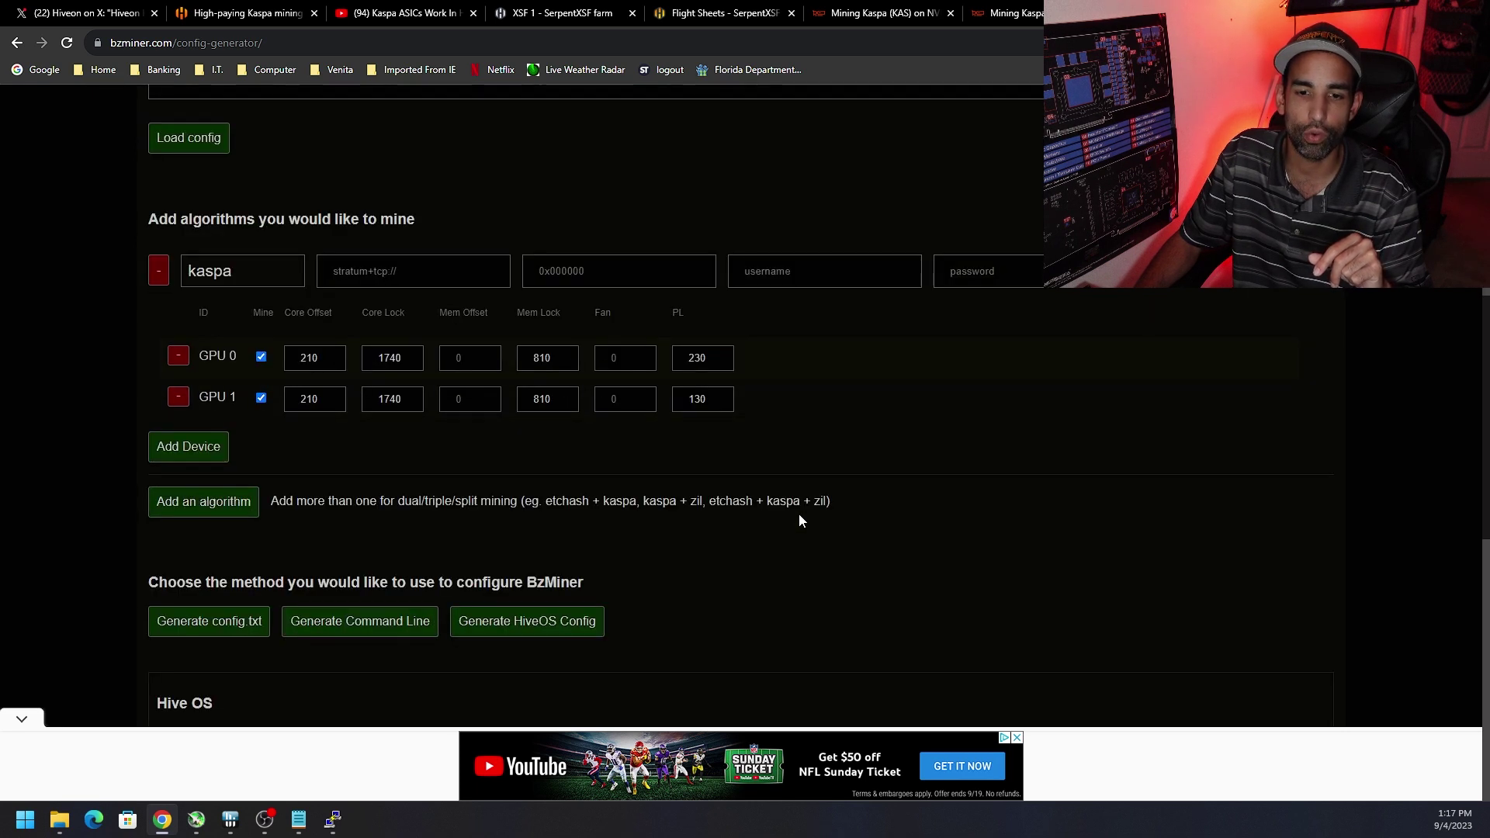
pyautogui.click(468, 273)
pyautogui.click(670, 276)
pyautogui.click(875, 265)
pyautogui.click(1004, 268)
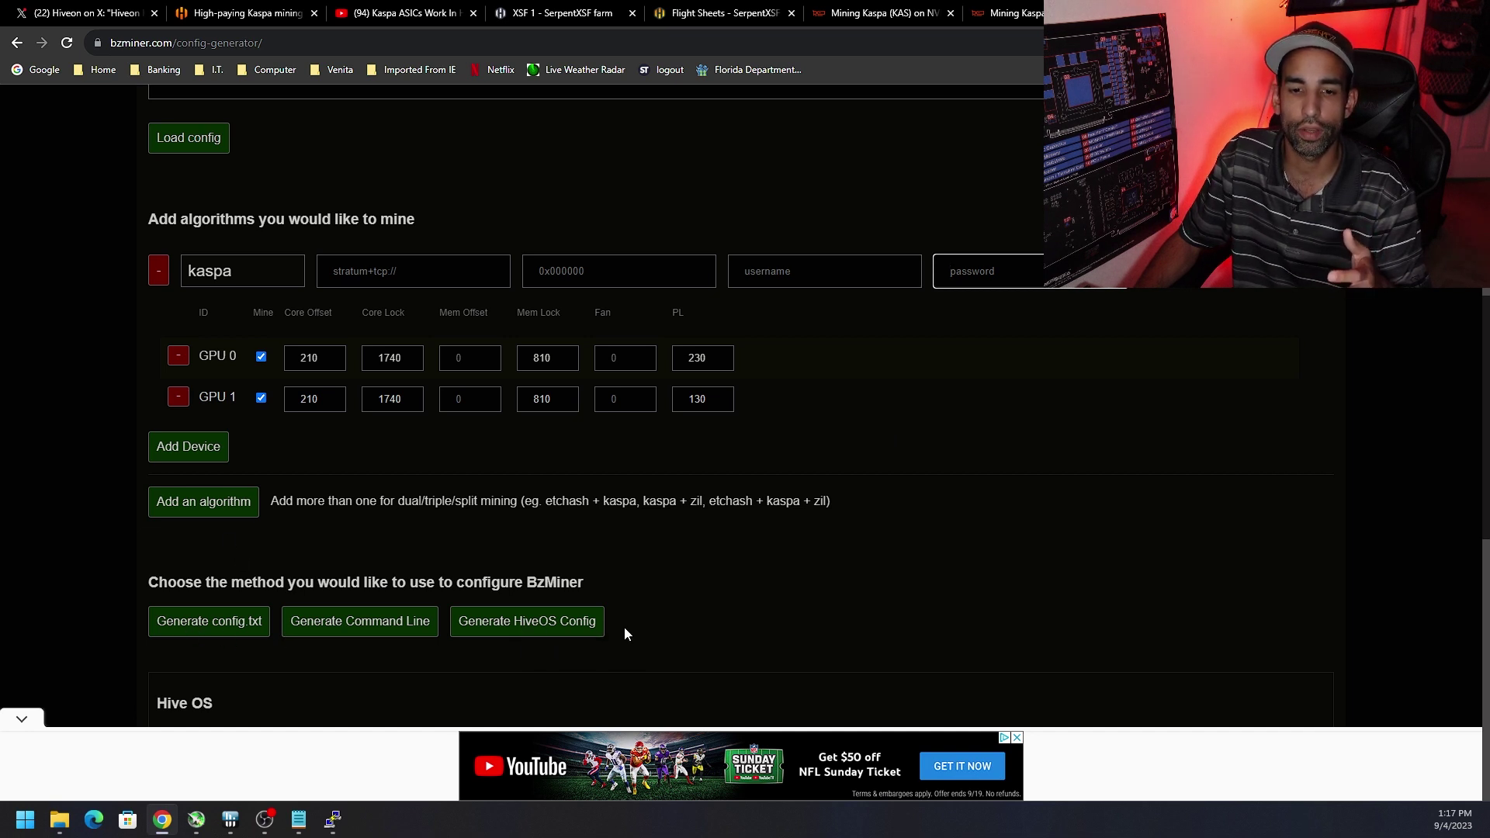
pyautogui.scroll(-10, 752, 627)
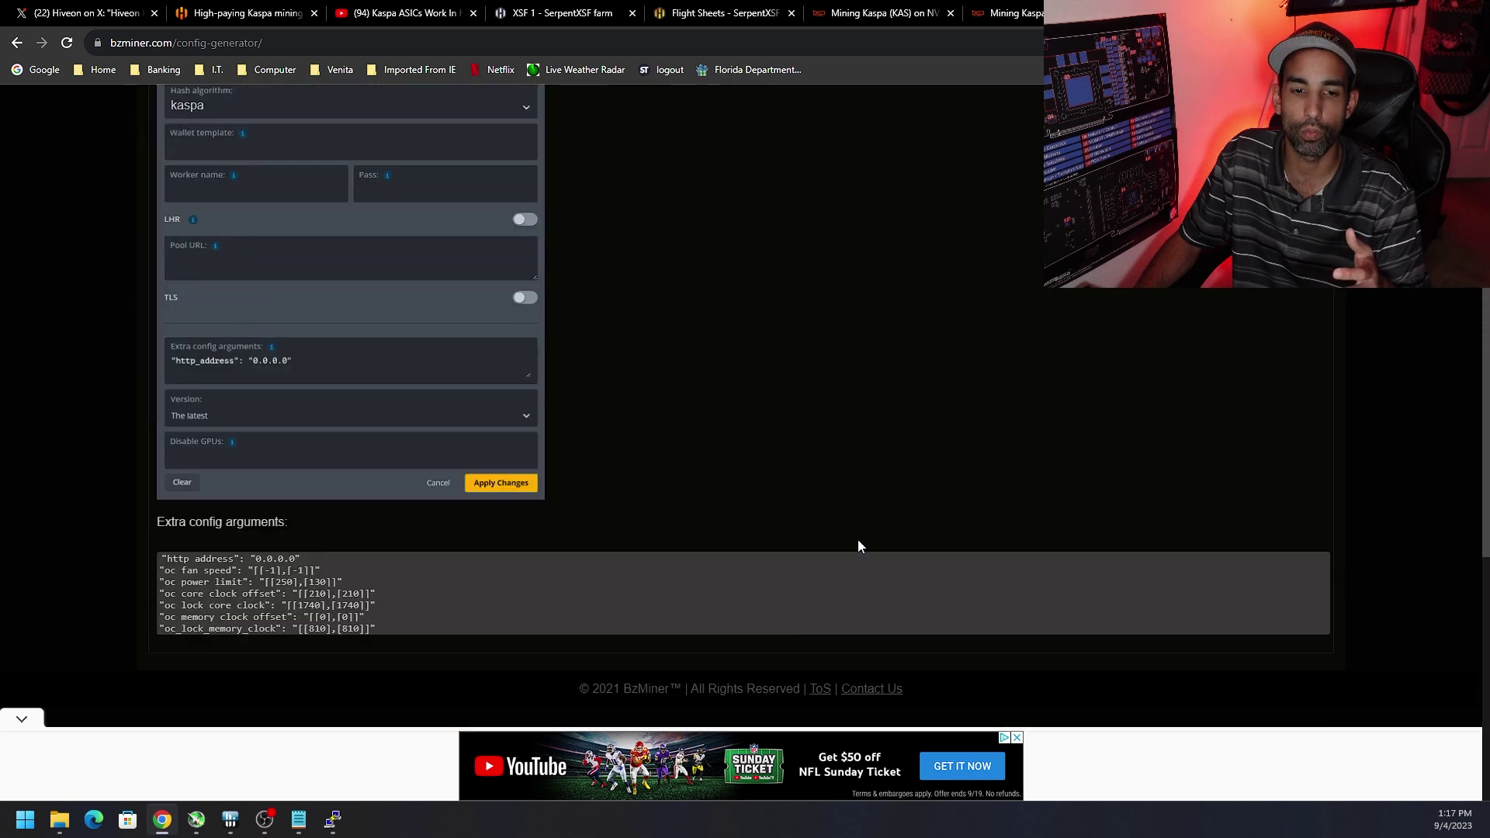
pyautogui.click(1022, 7)
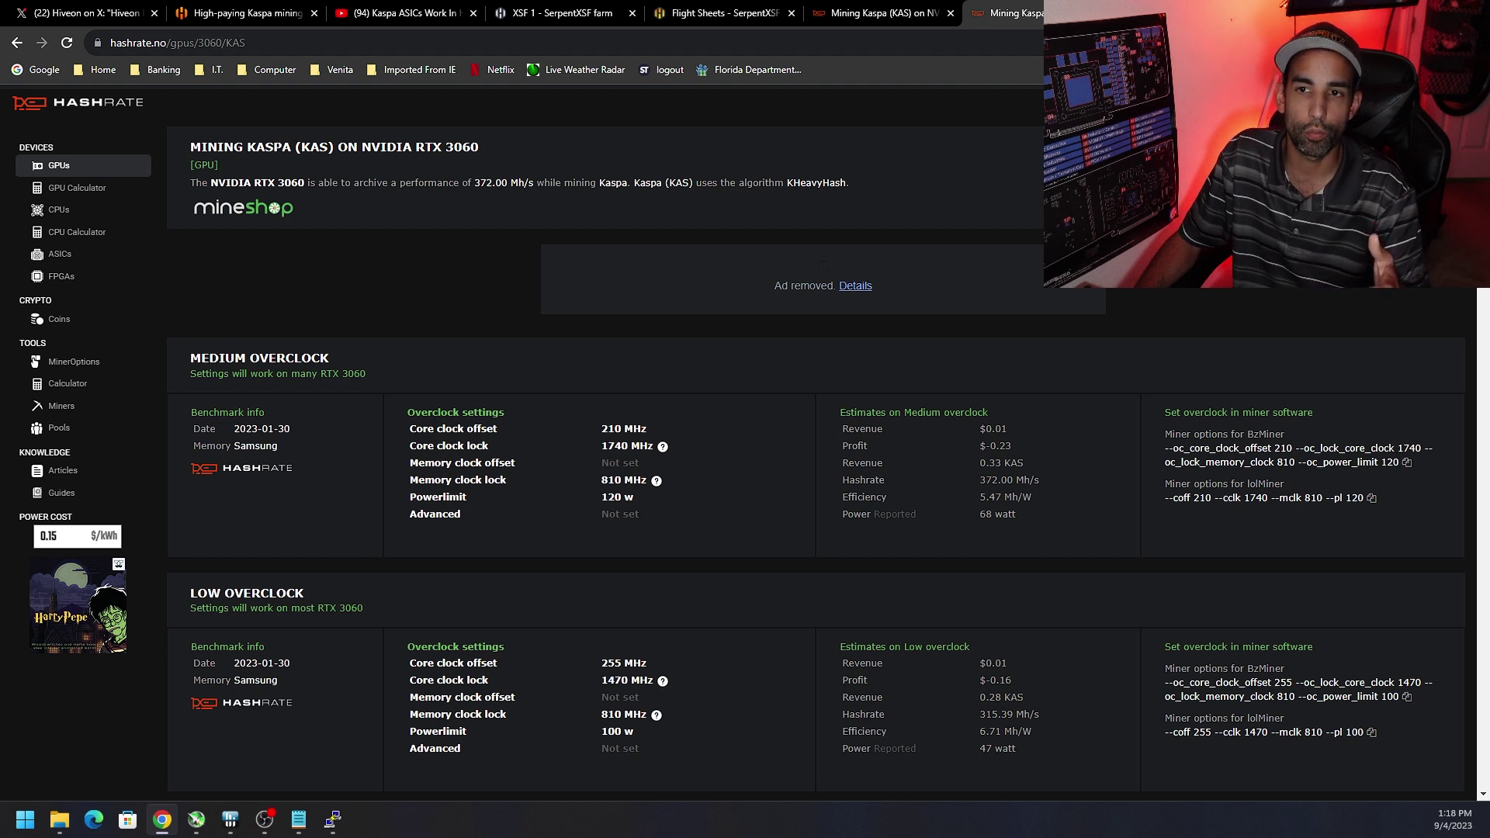
# Step: Review the generator's extra config arguments and select the power limit, core clock offset, core clock lock and memory clock lock lines in Notepad for copying
pyautogui.hotkey('ctrl', 'Tab')
pyautogui.moveTo(394, 627); pyautogui.dragTo(158, 571)
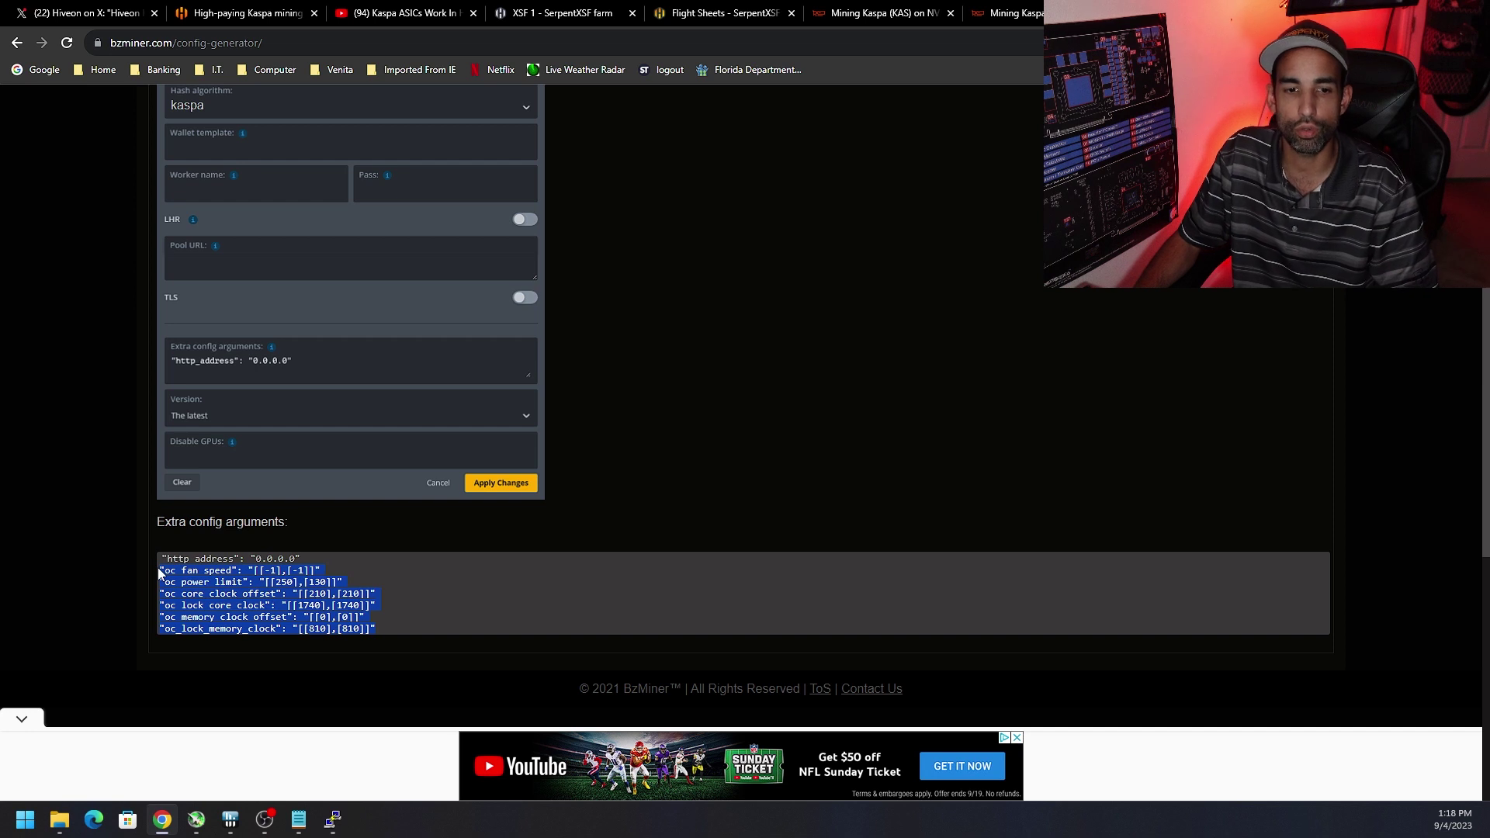
pyautogui.click(299, 818)
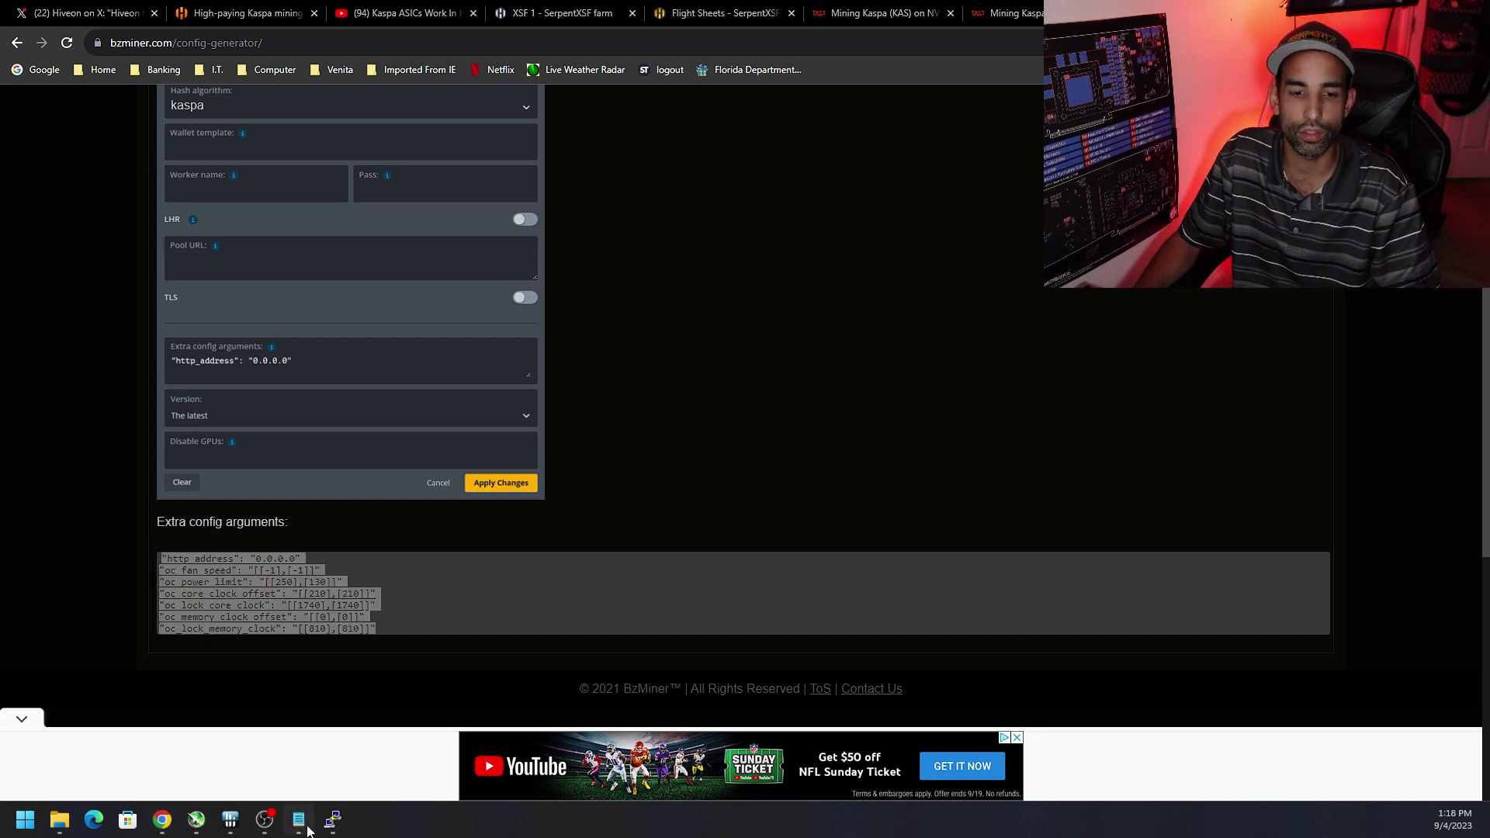
pyautogui.click(456, 323)
pyautogui.moveTo(378, 344); pyautogui.dragTo(69, 300)
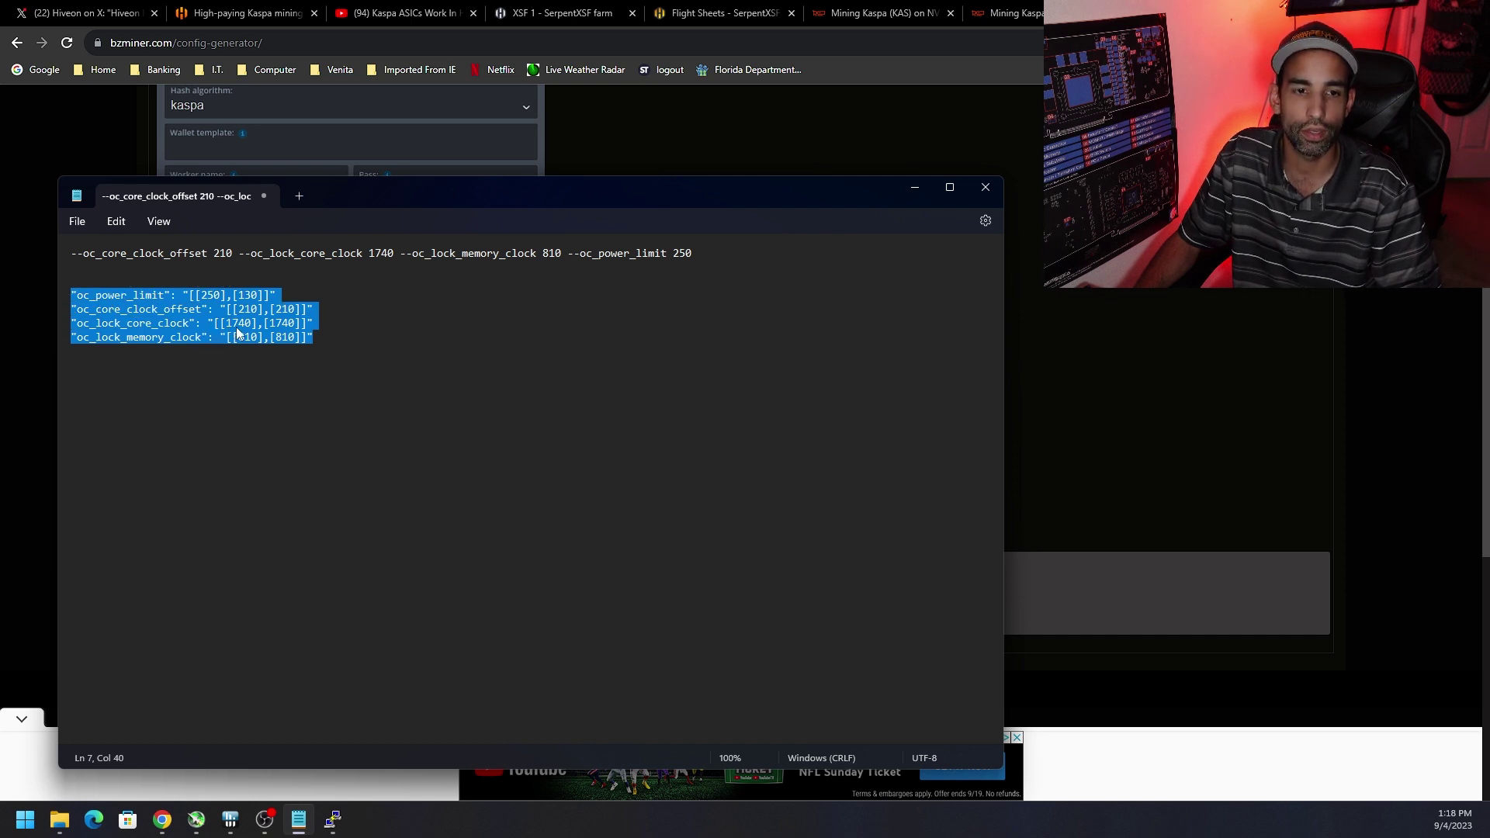
pyautogui.moveTo(353, 363); pyautogui.dragTo(43, 305)
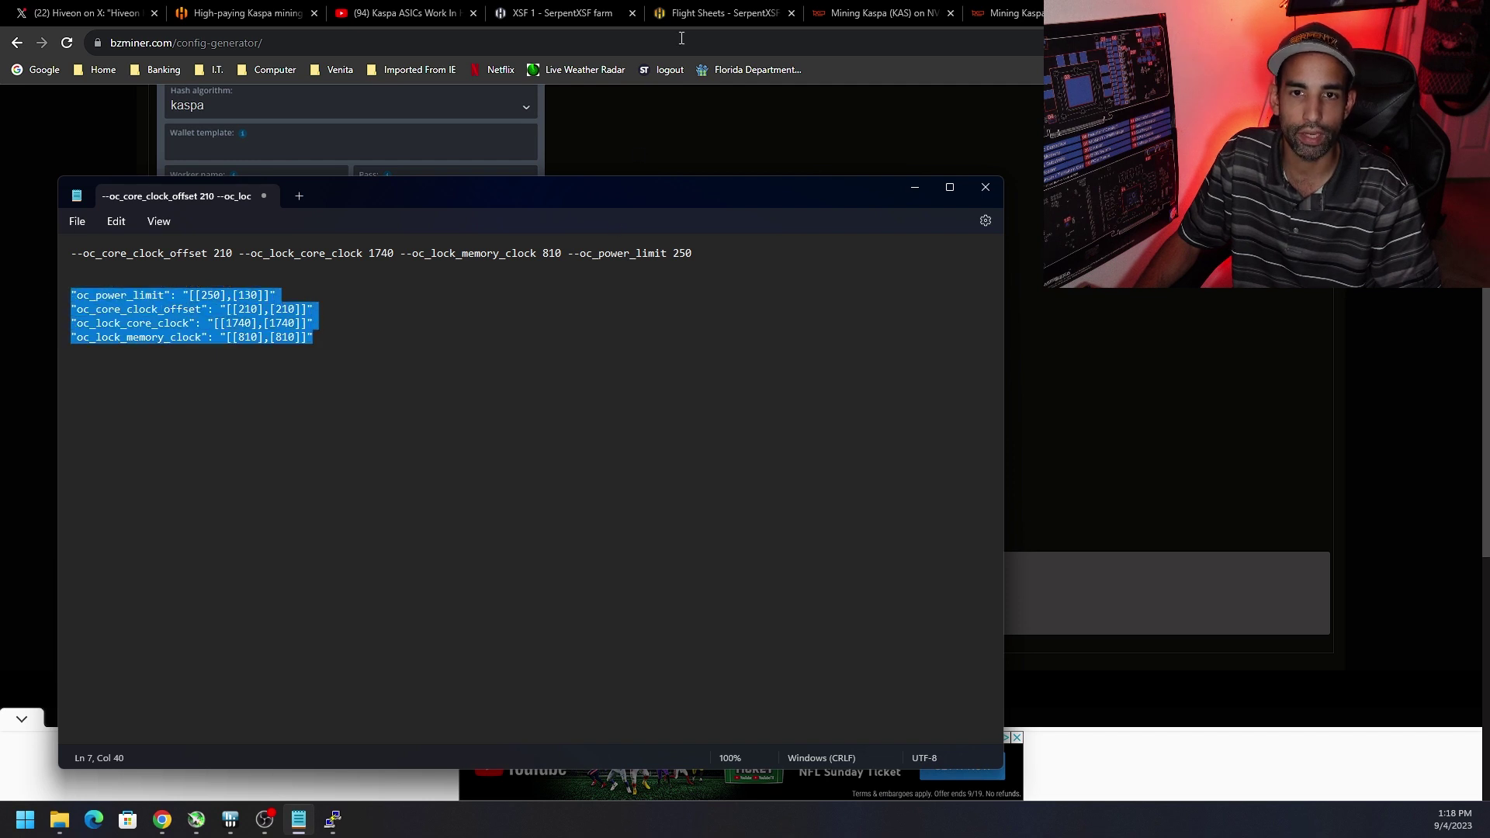
# Step: Replace the flight sheet's BzMiner extra config arguments with the copied overclock lines, starting with "oc_power_limit": "[[250],[130]]", and apply the configuration
pyautogui.click(718, 13)
pyautogui.tripleClick(728, 616)
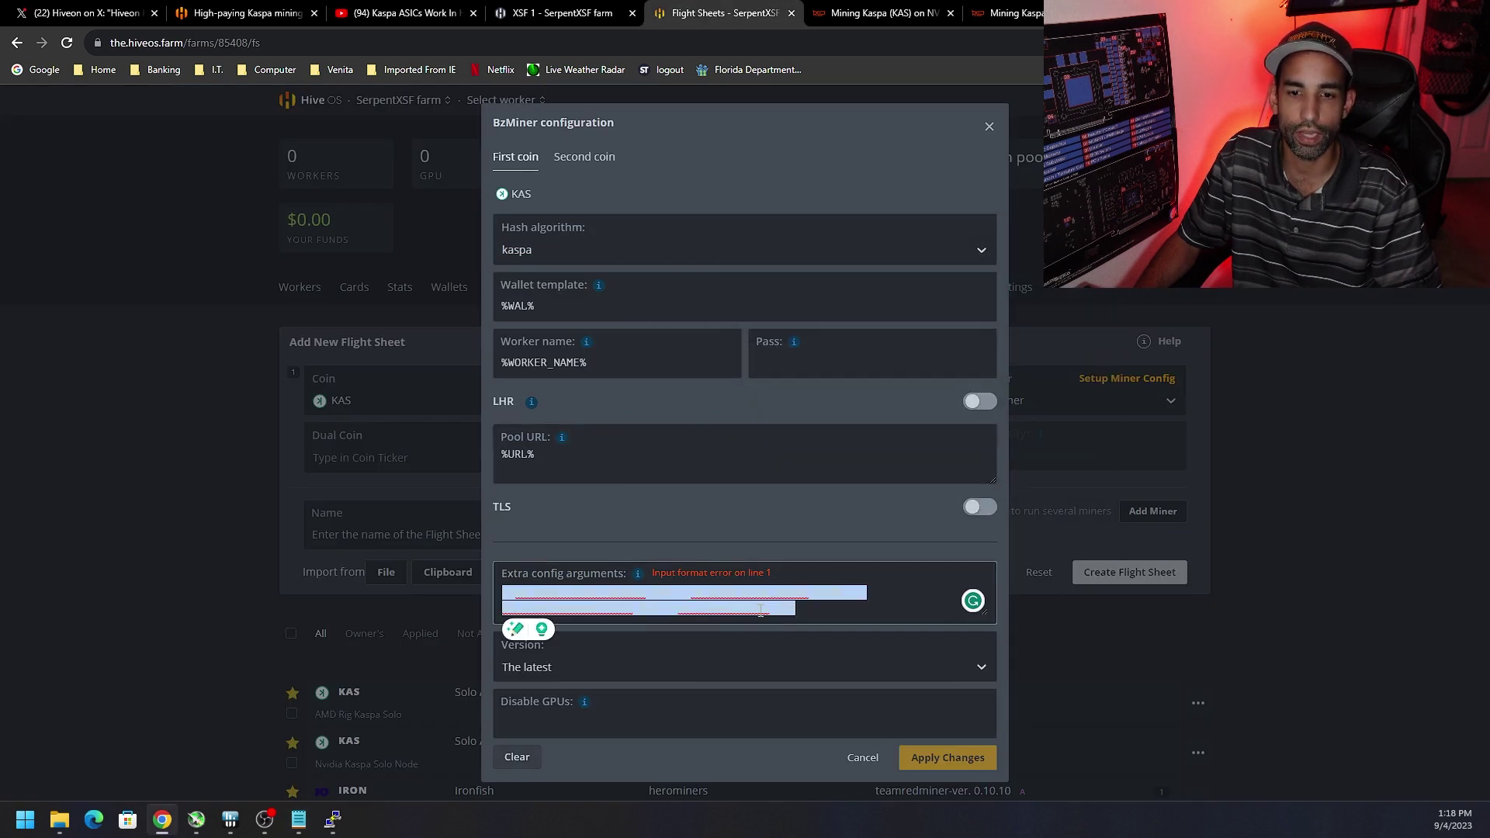
pyautogui.hotkey('ctrl', 'v')
pyautogui.scroll(1, 794, 611)
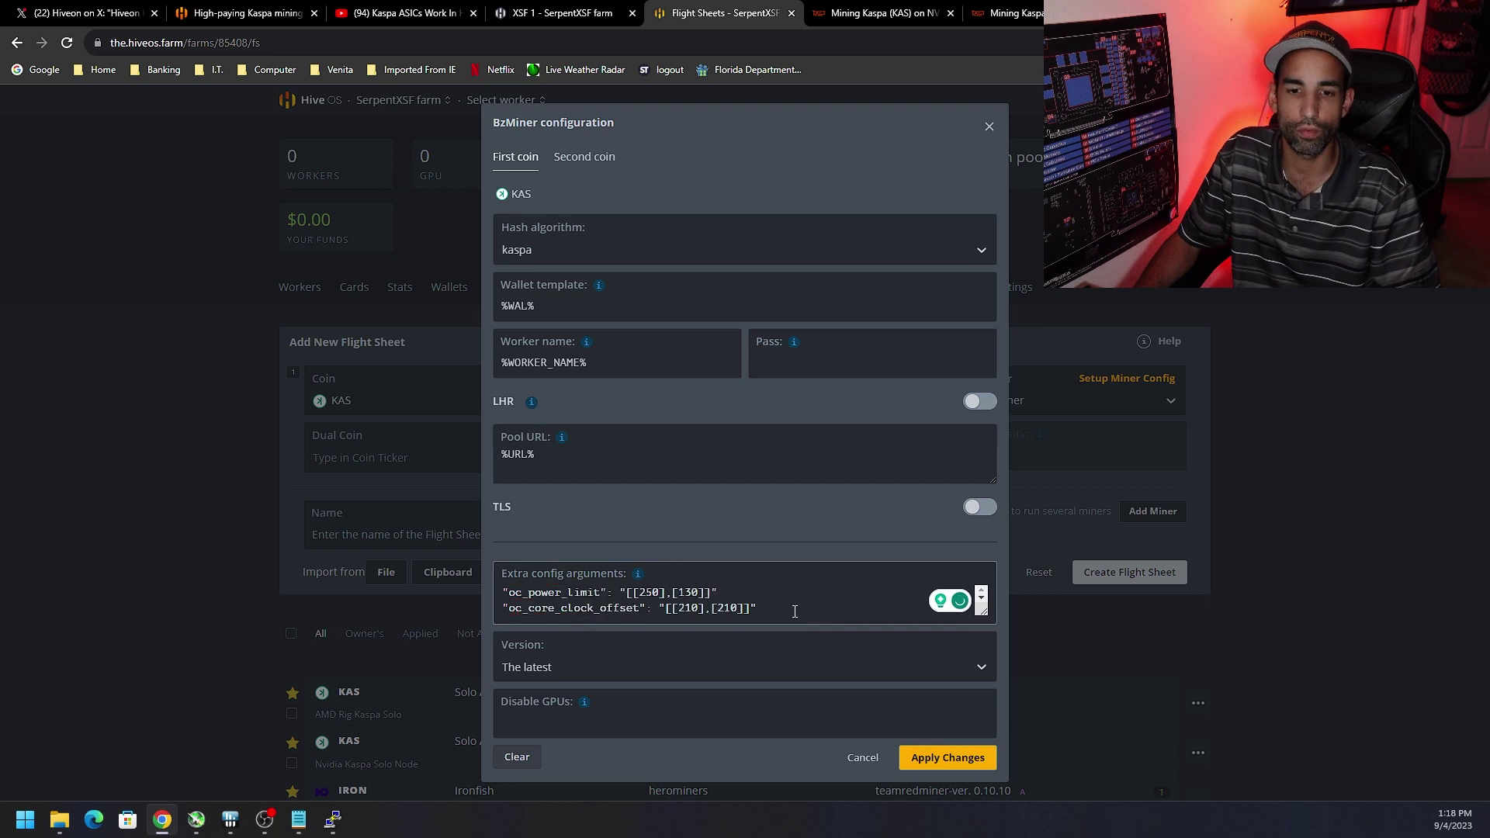
pyautogui.click(947, 757)
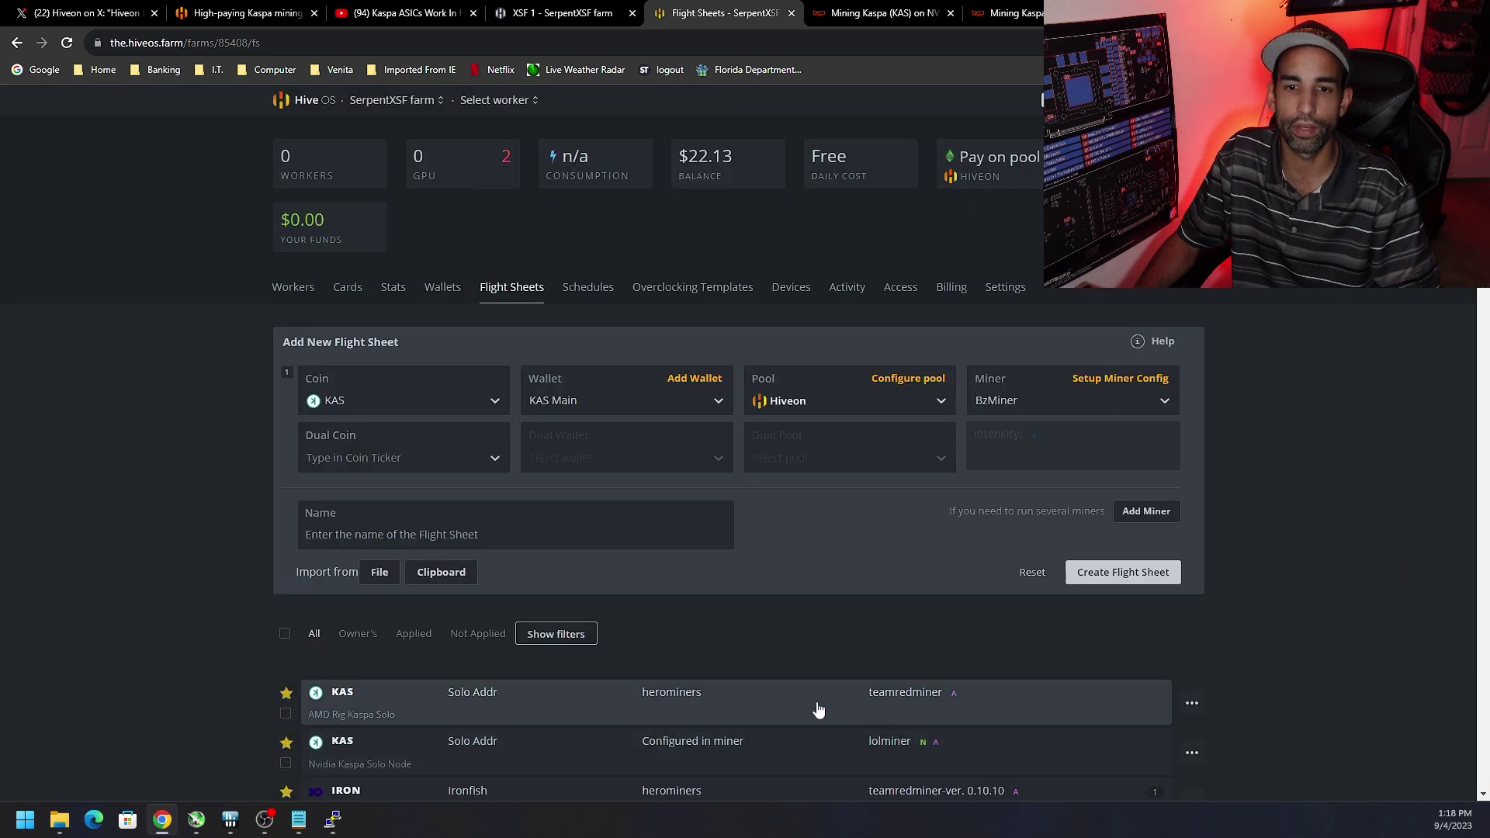
# Step: Name the new flight sheet Kaspa Hiveon and look through the existing flight sheets
pyautogui.click(529, 536)
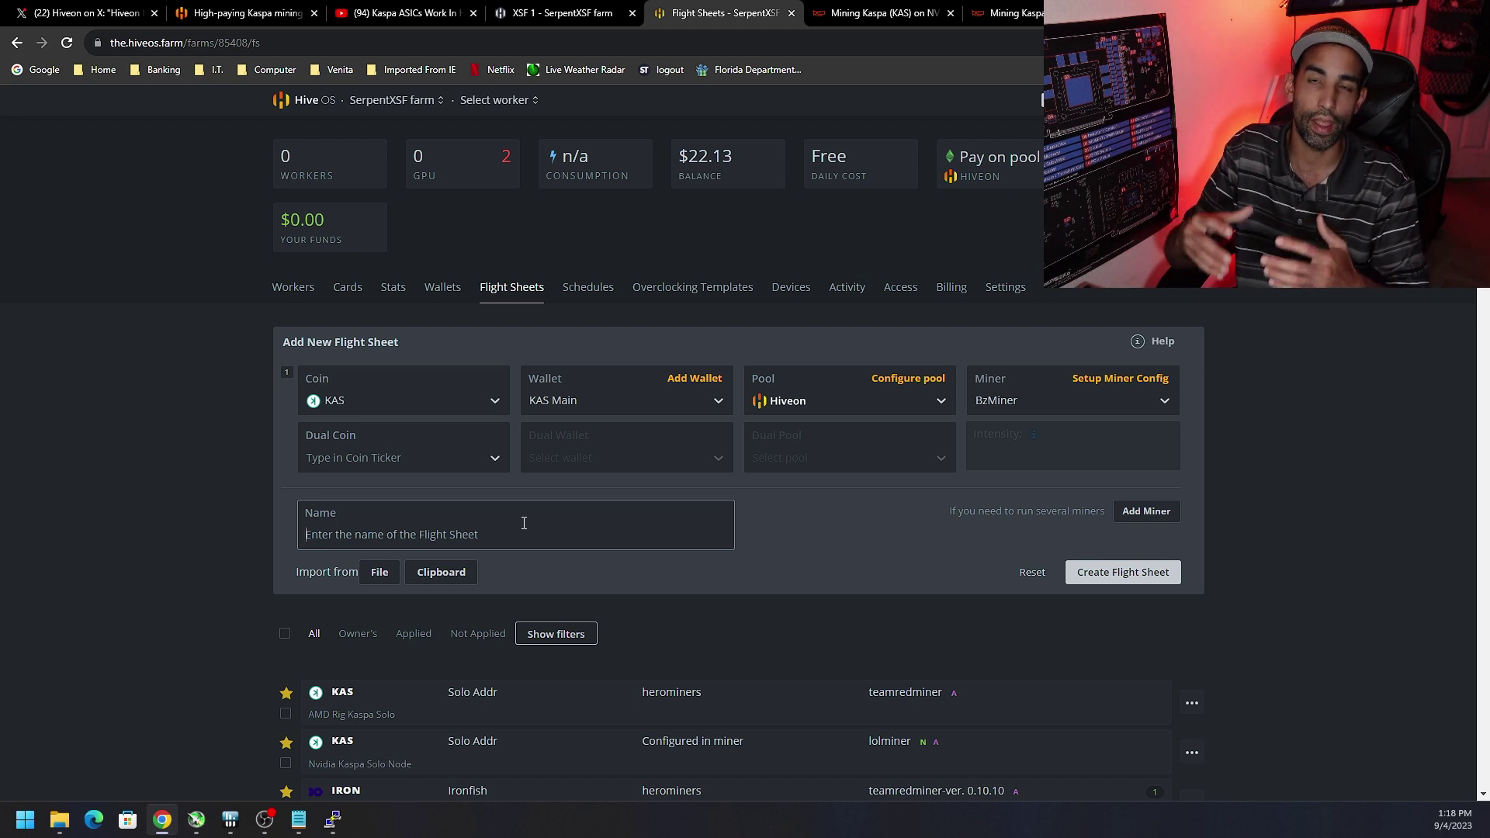
pyautogui.write('Kaspa Hiveon')
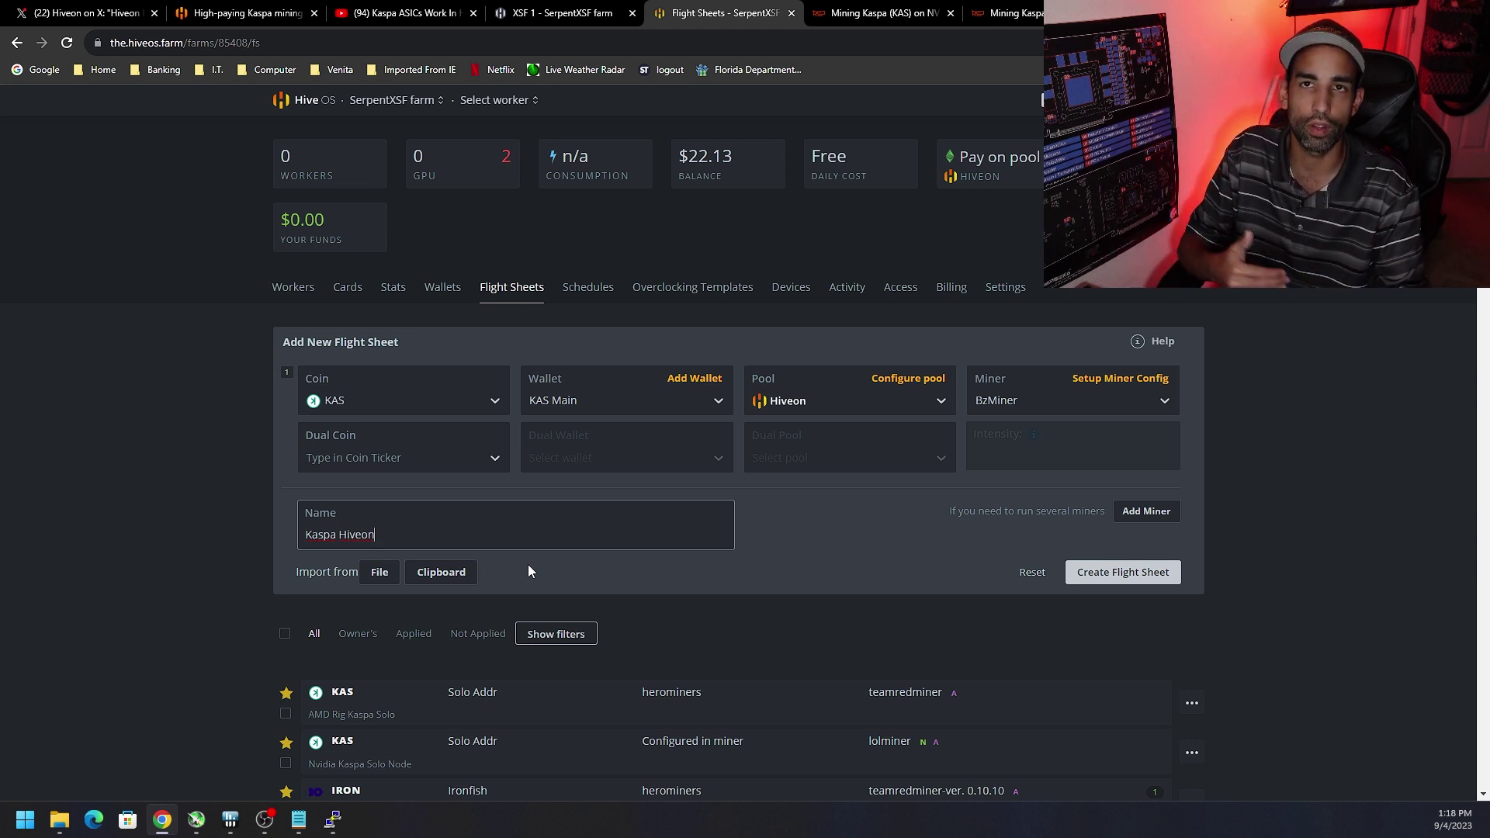
pyautogui.scroll(-15, 1311, 655)
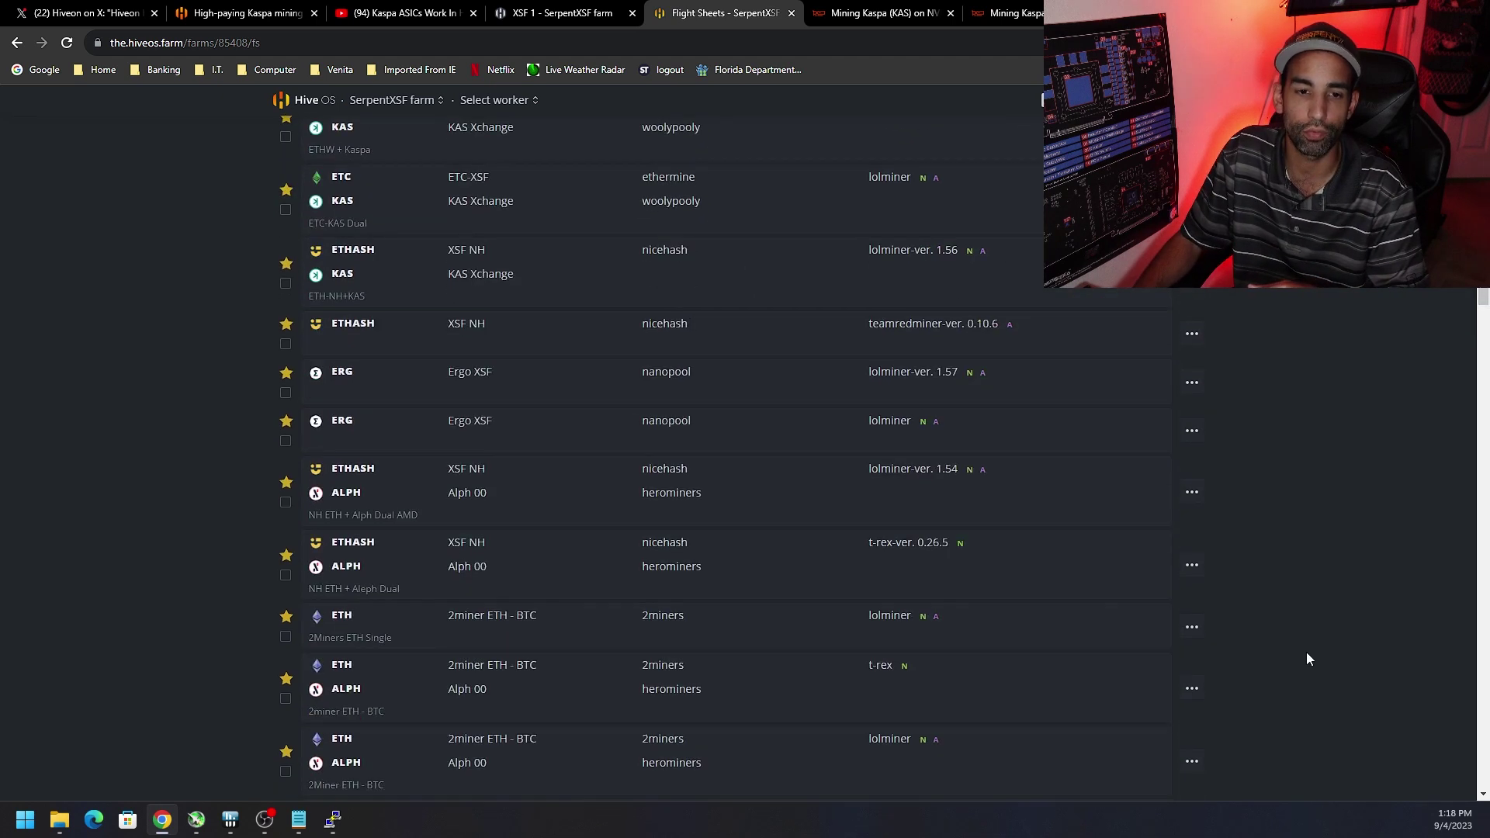
pyautogui.scroll(15, 1272, 656)
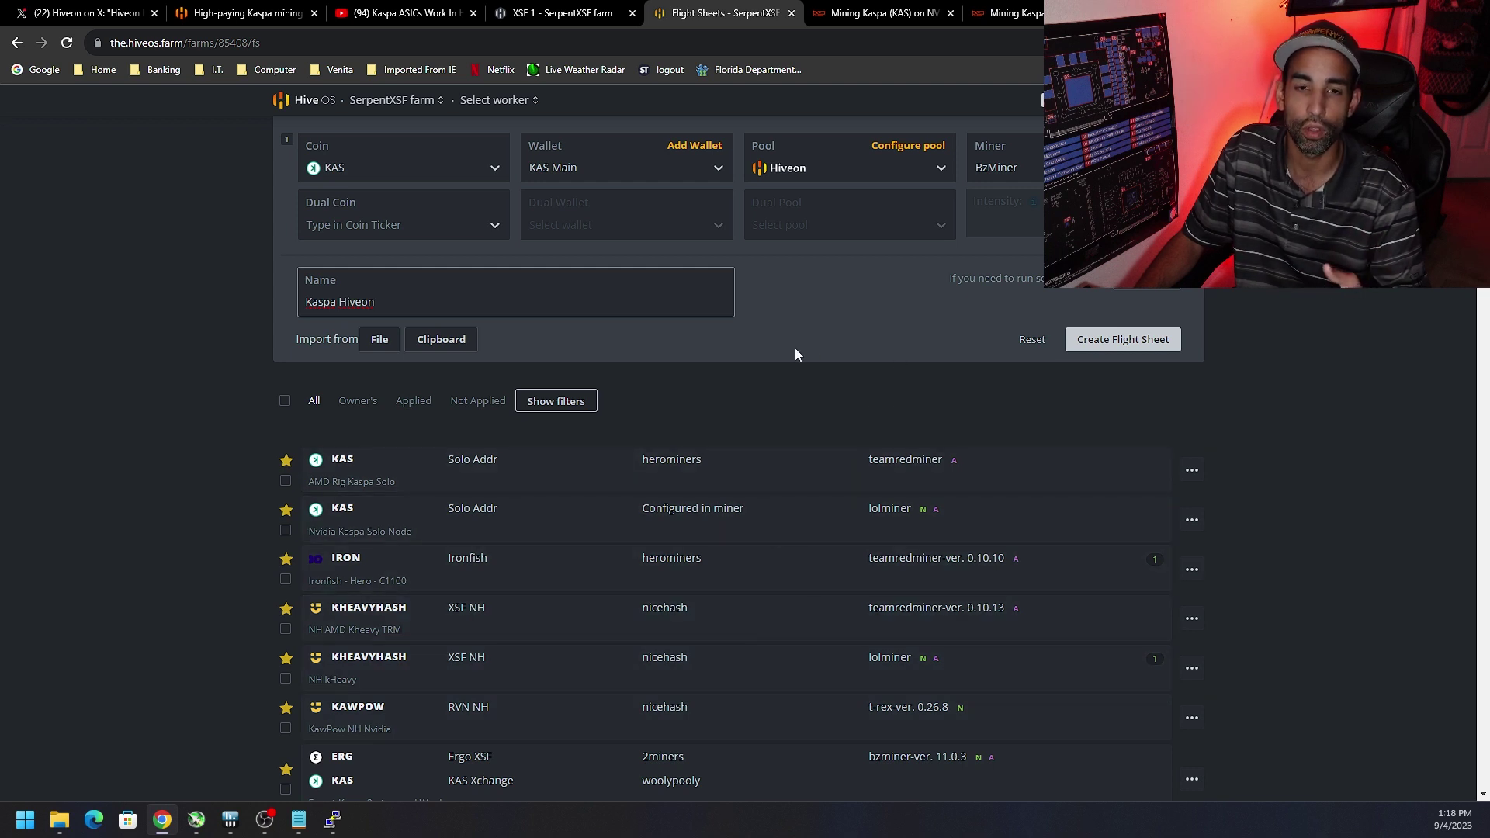
pyautogui.scroll(3, 794, 355)
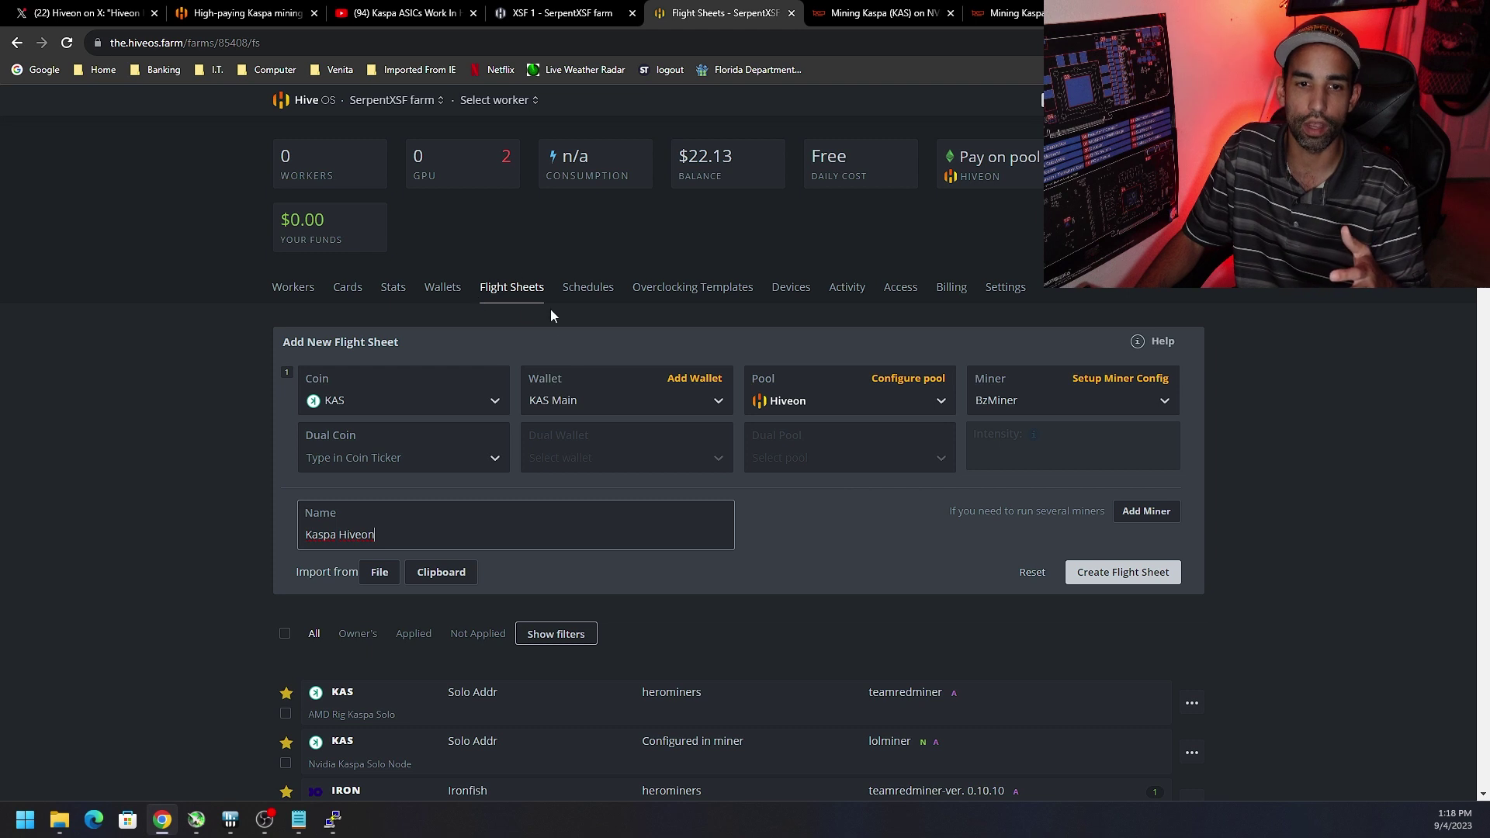
# Step: Go to the XSF 1 worker's flight sheets, open Kaspa Hiveon for editing and inspect its miner selection
pyautogui.click(515, 100)
pyautogui.click(508, 196)
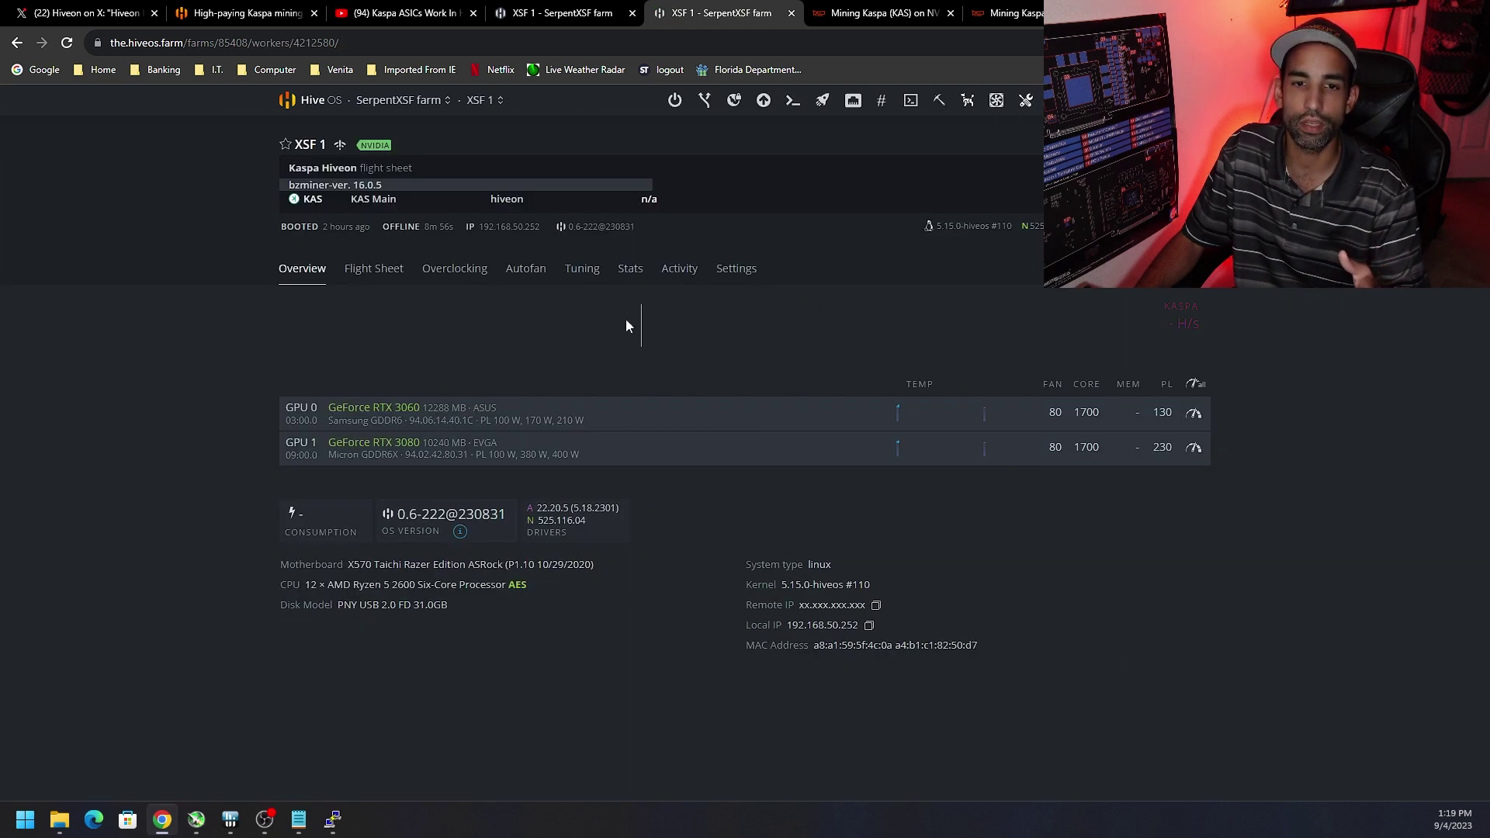
pyautogui.click(388, 268)
pyautogui.click(1191, 435)
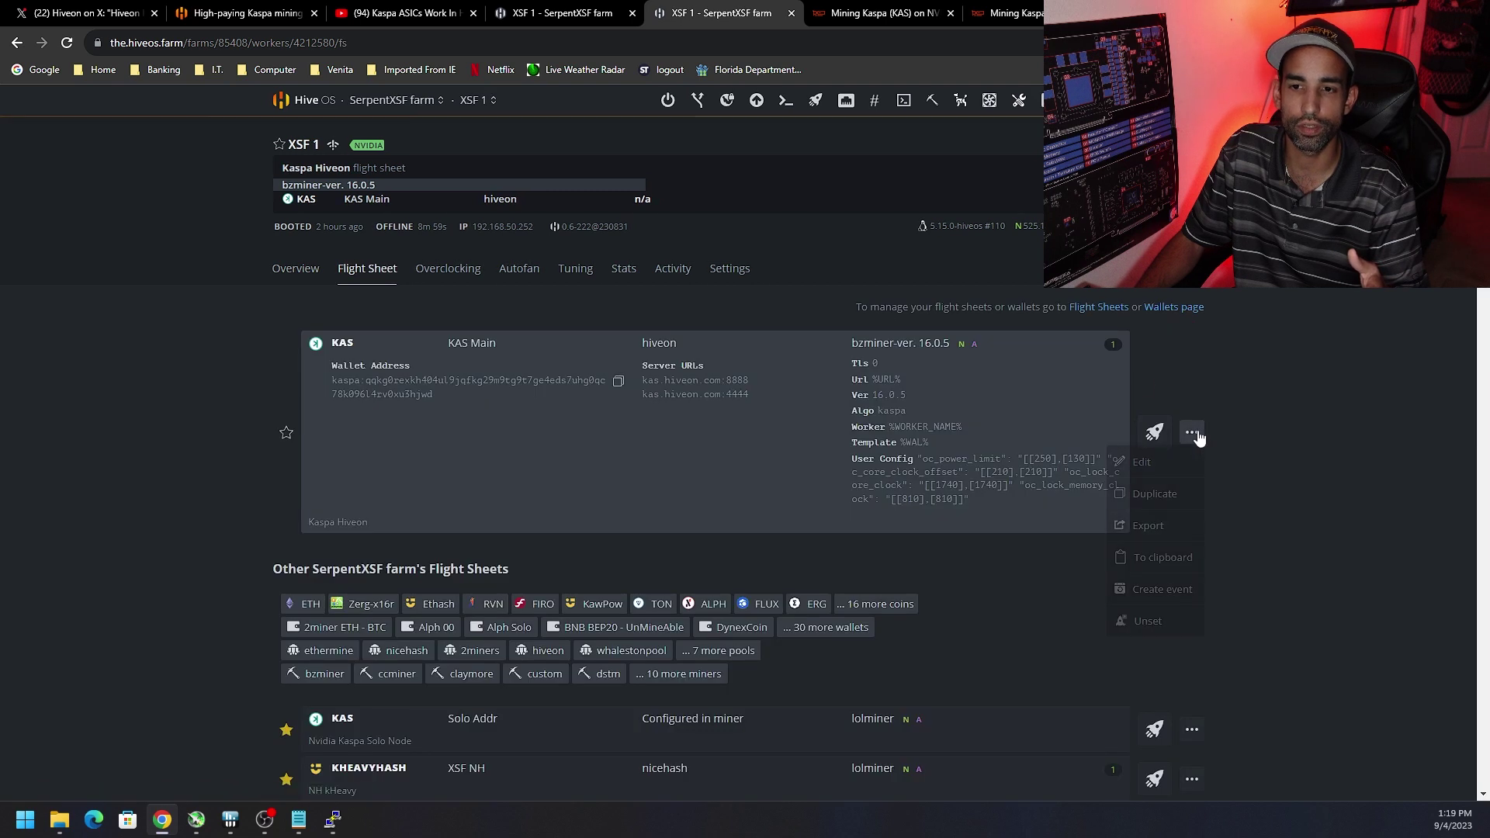
pyautogui.click(1173, 466)
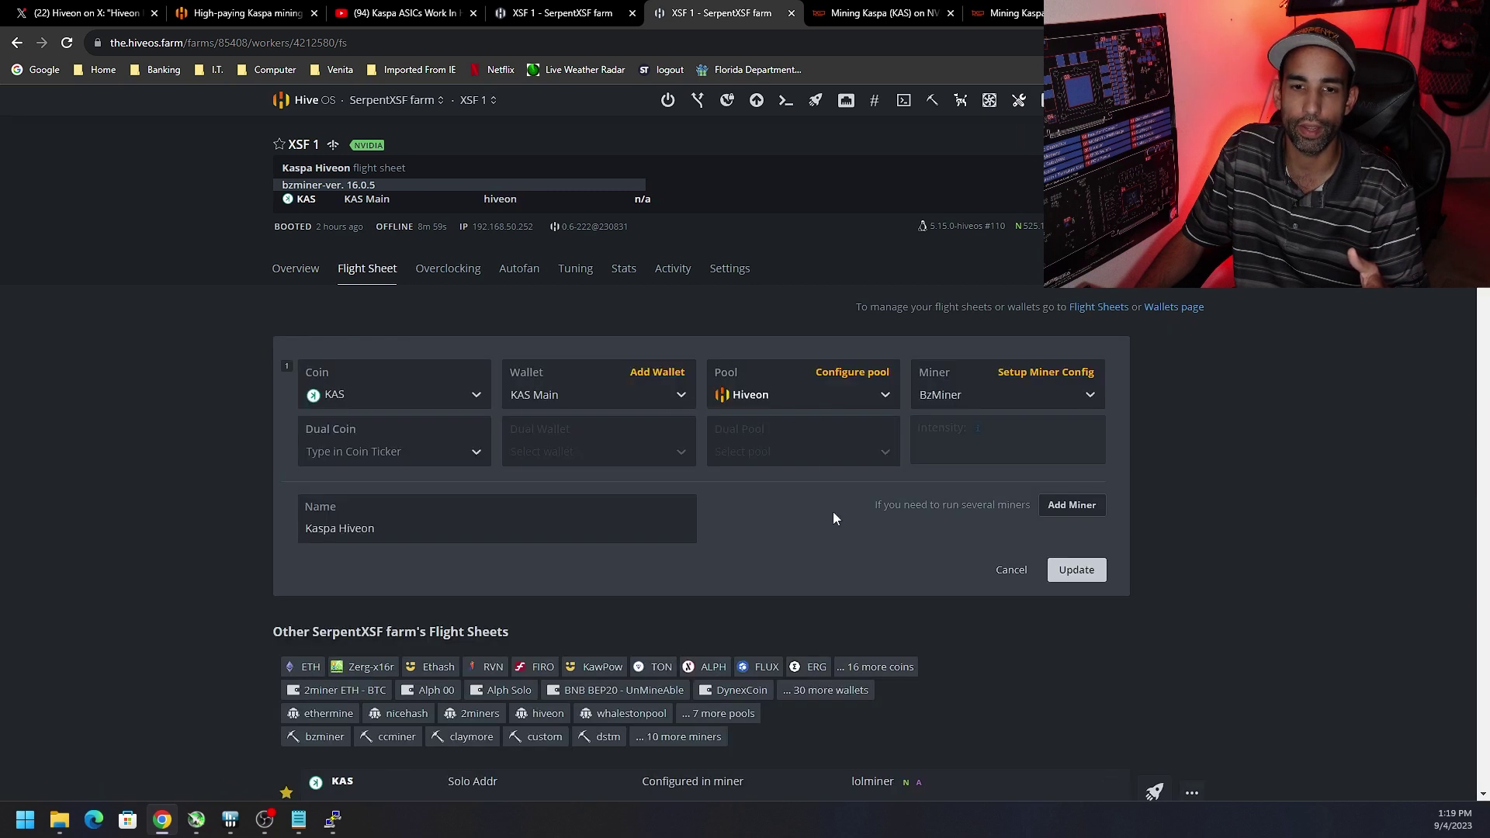
pyautogui.click(1076, 397)
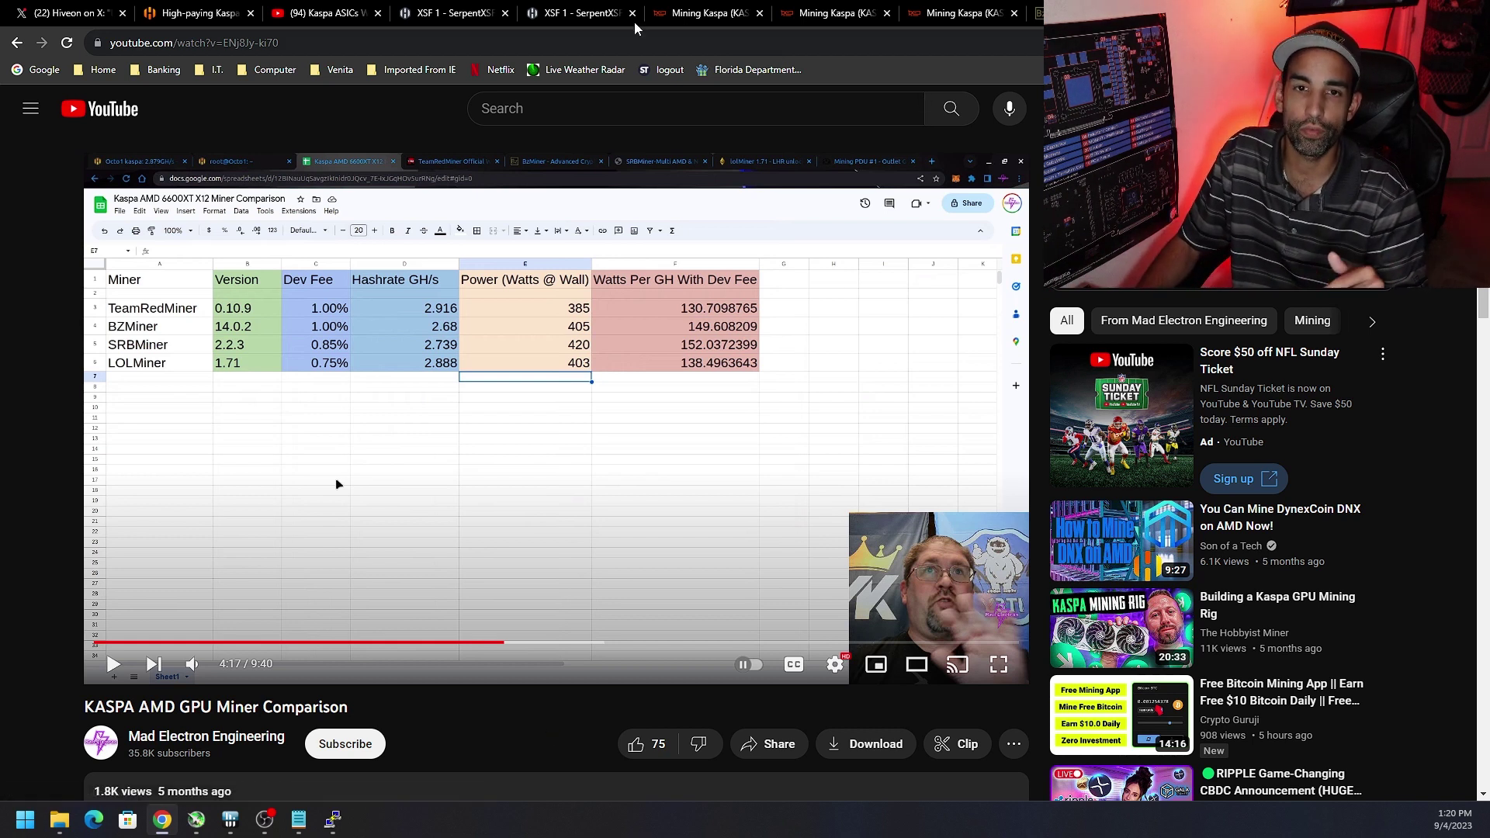
# Step: Check the XSF 1 worker's overview and the NVIDIA driver installation progress in its terminal session
pyautogui.click(475, 8)
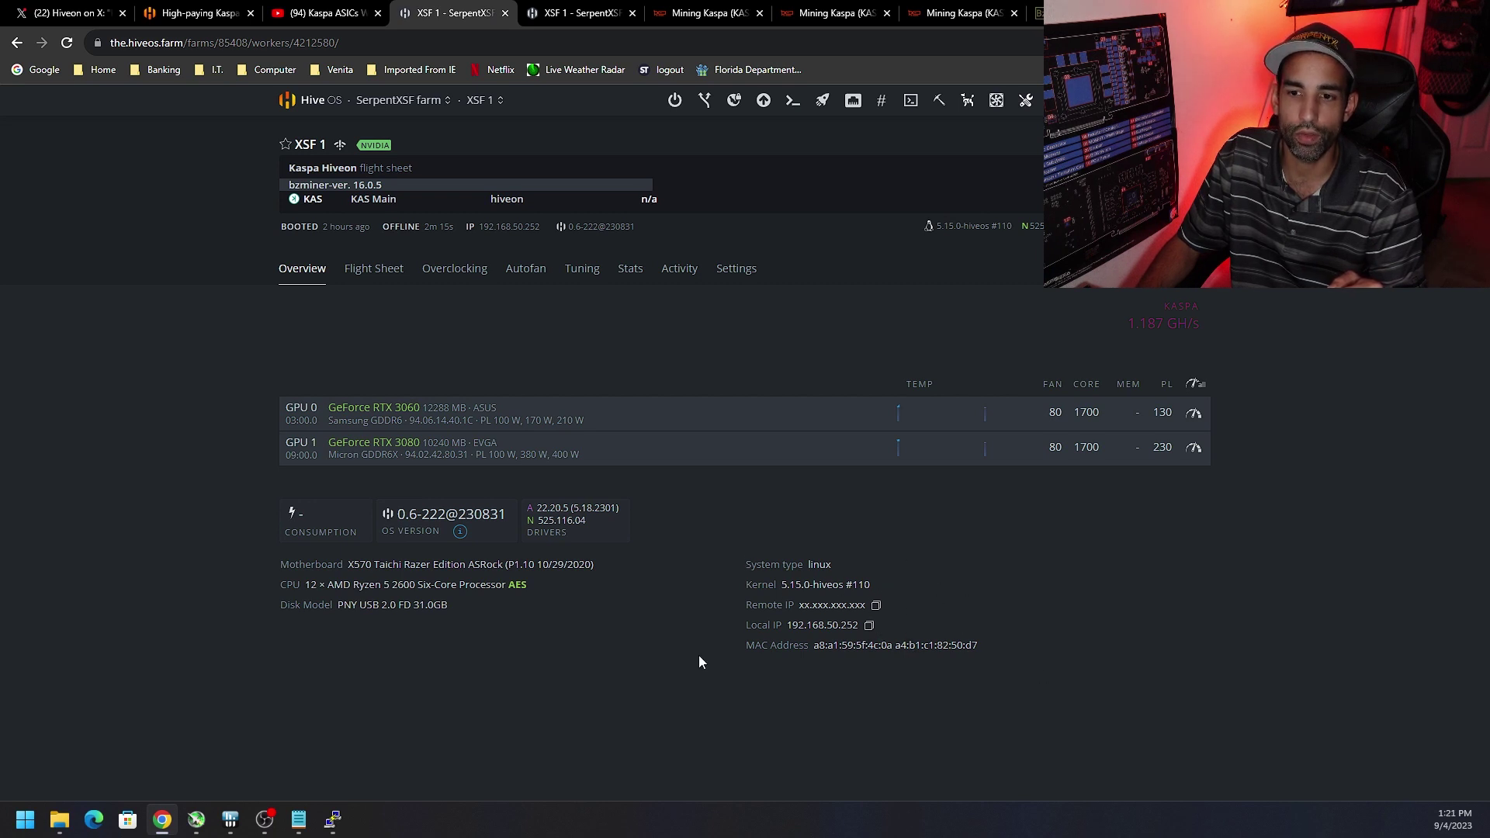
pyautogui.click(333, 820)
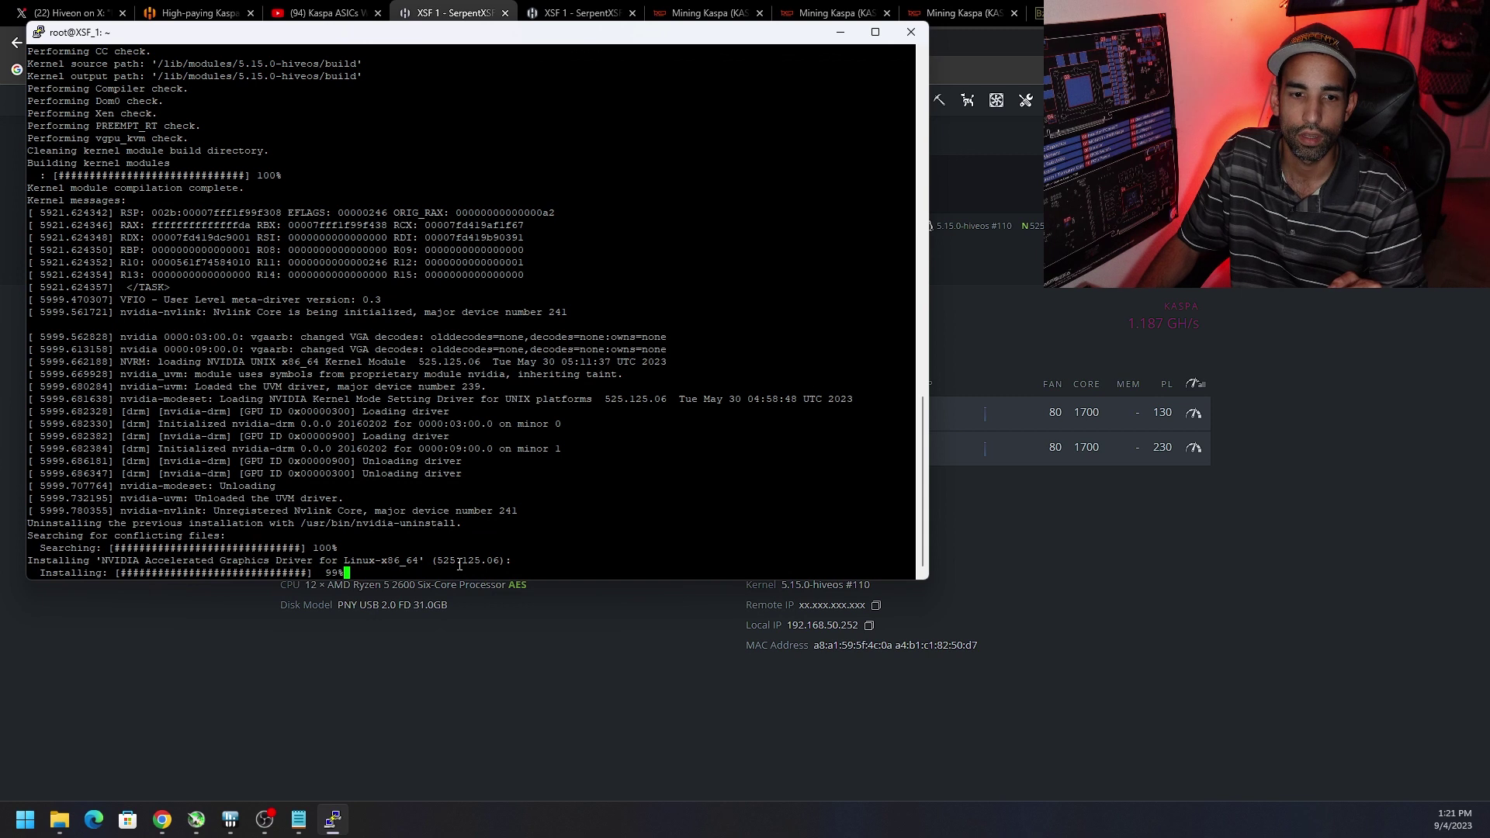
pyautogui.click(1330, 473)
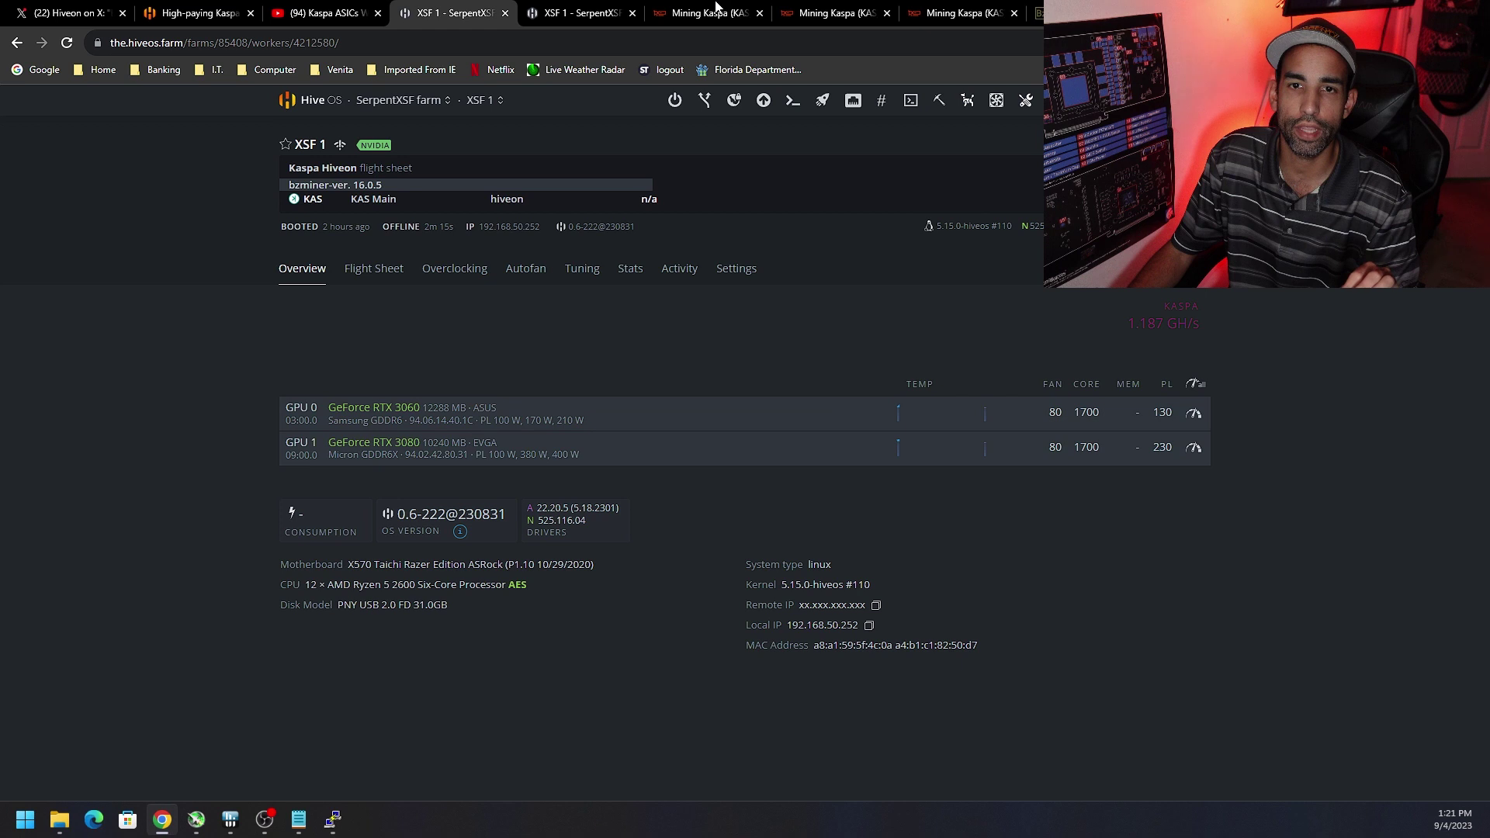
# Step: Examine the Kaspa hashrate and power estimates for the RTX 3080 and RTX 3060 on hashrate.no
pyautogui.click(747, 19)
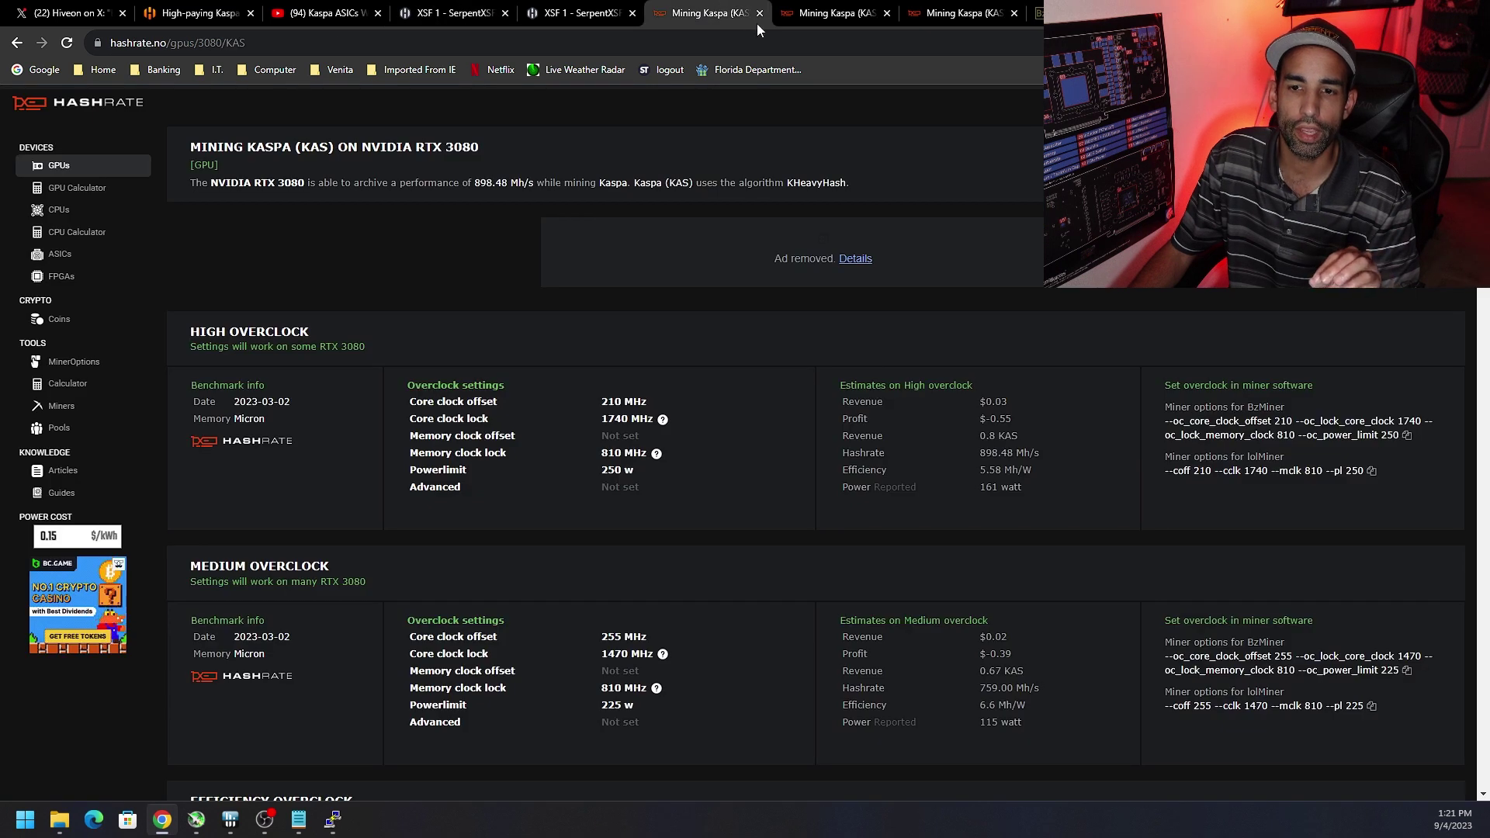
pyautogui.moveTo(973, 497); pyautogui.dragTo(1002, 495)
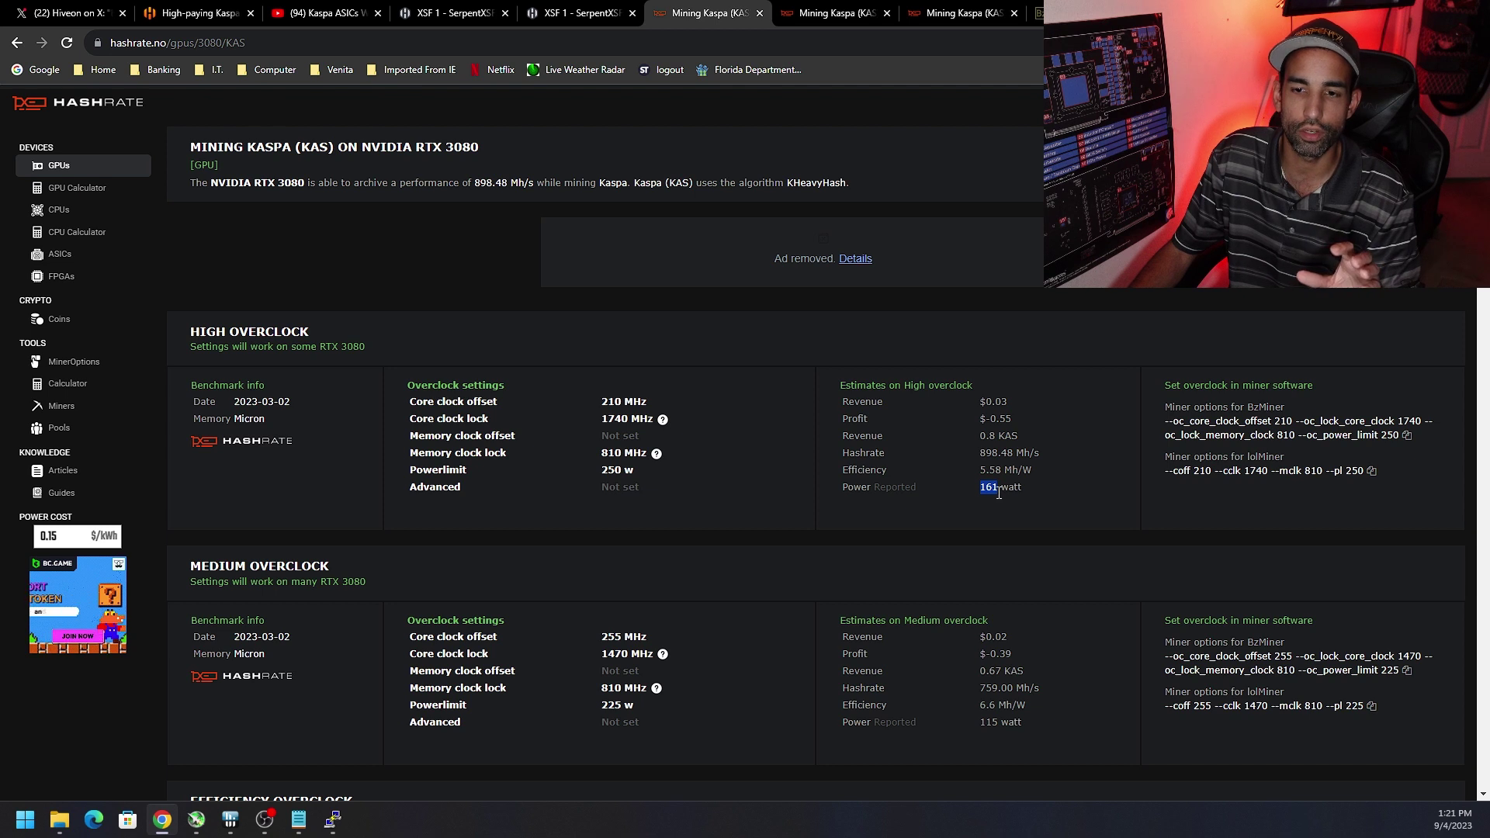
pyautogui.click(828, 13)
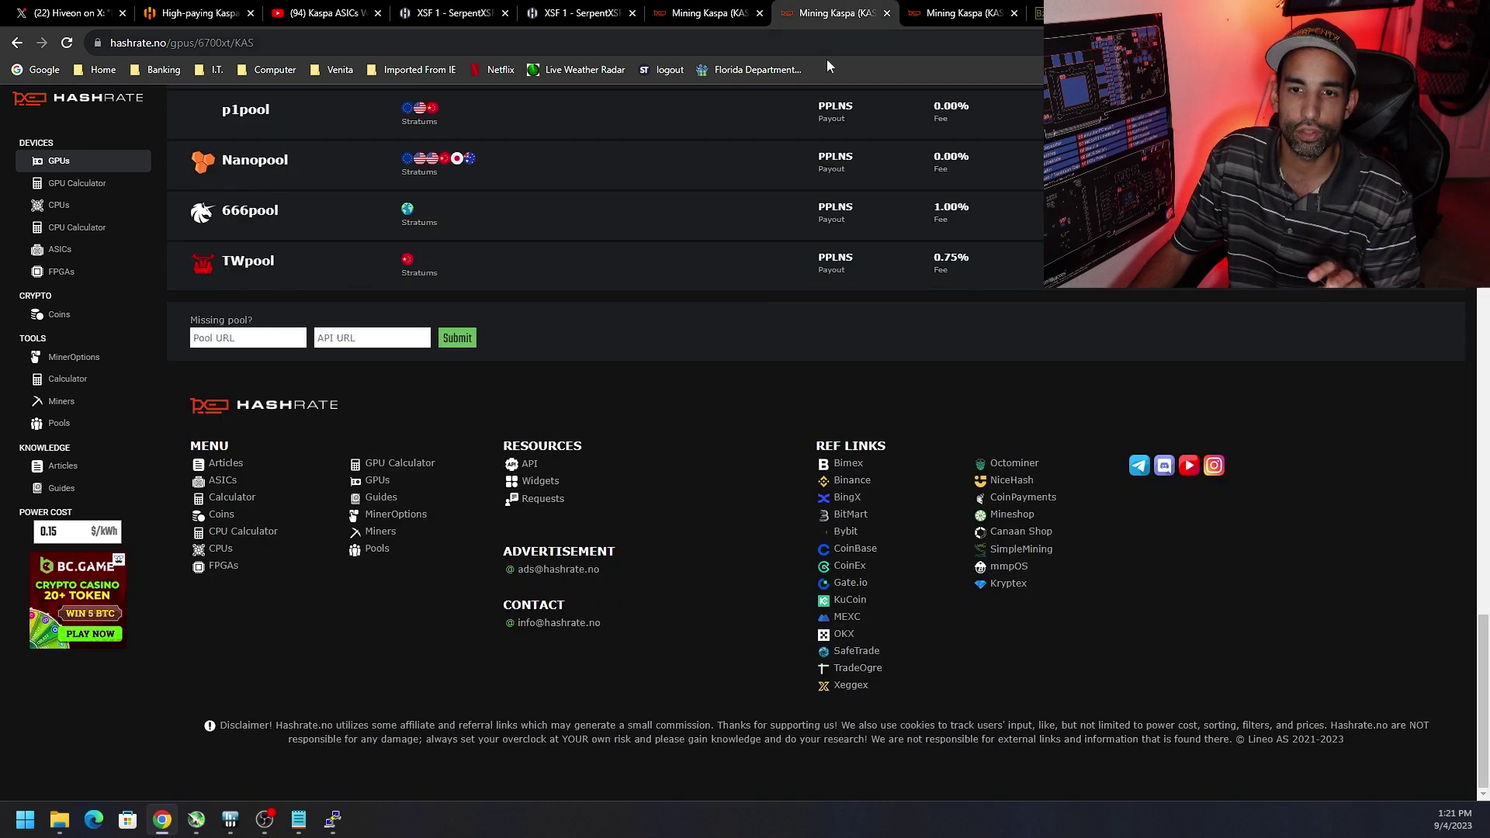
pyautogui.click(962, 13)
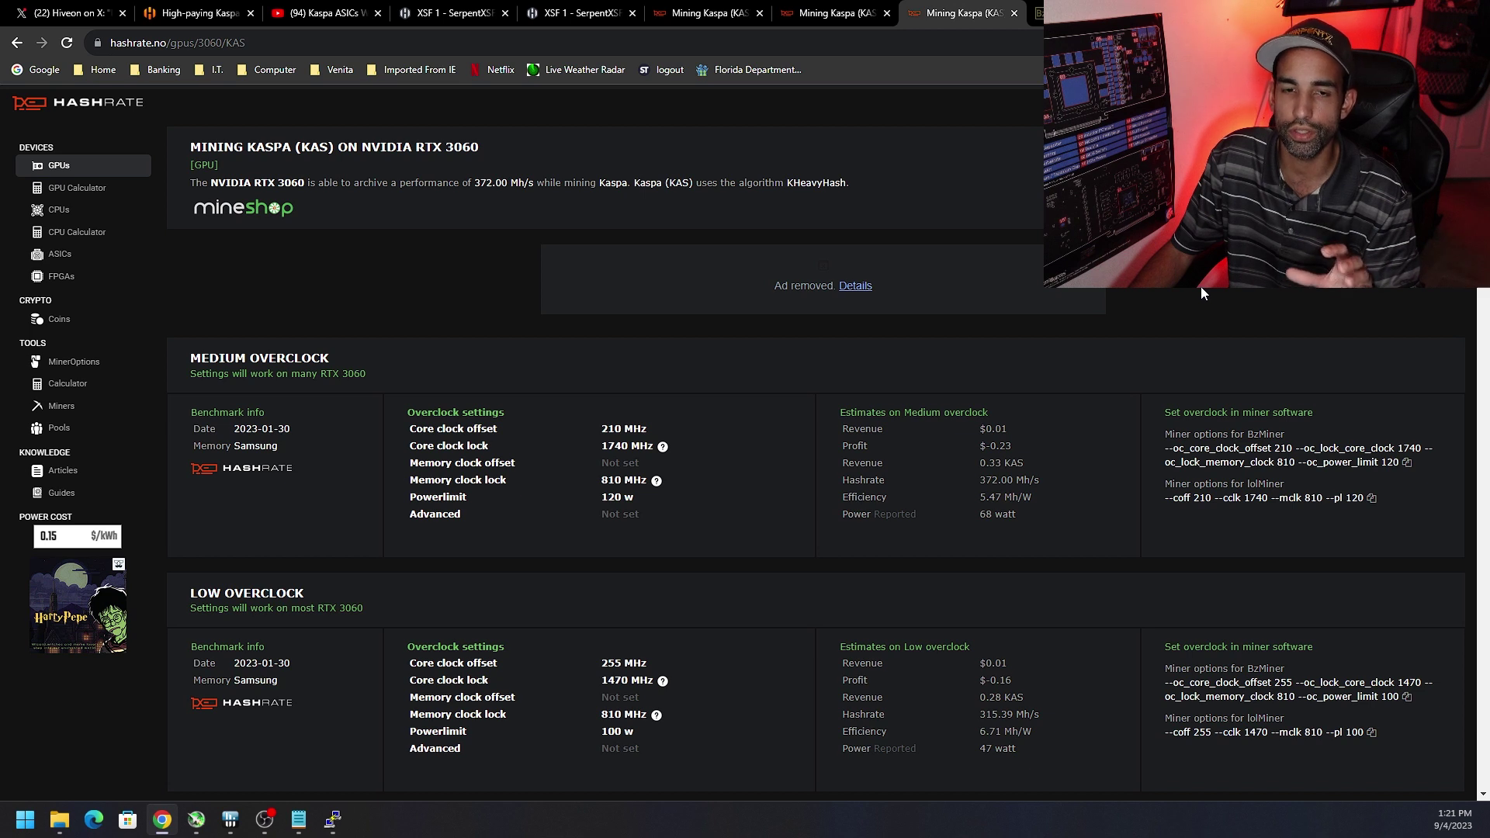
pyautogui.moveTo(477, 182); pyautogui.dragTo(494, 187)
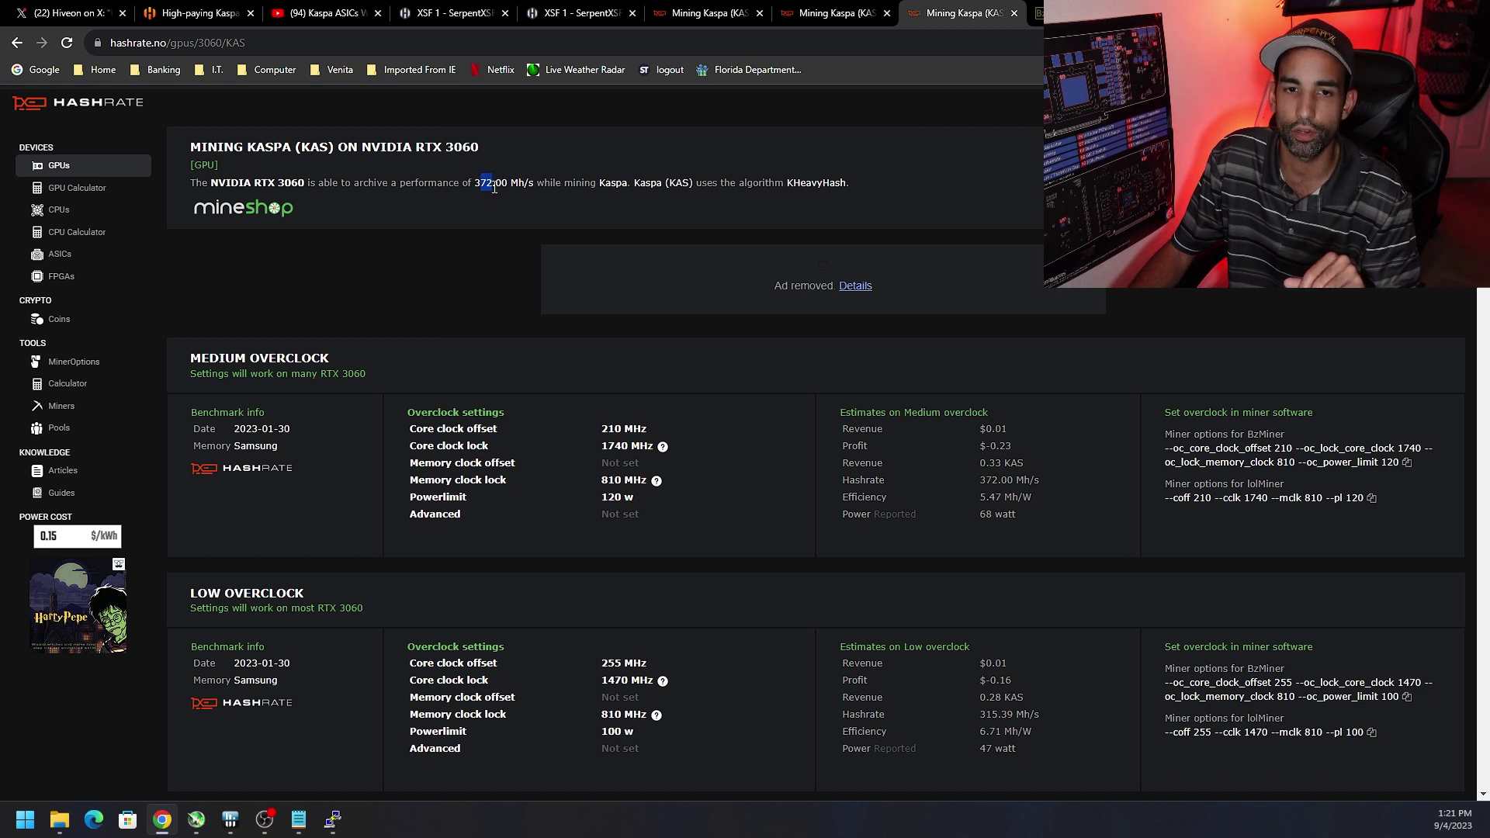
pyautogui.moveTo(977, 514); pyautogui.dragTo(994, 515)
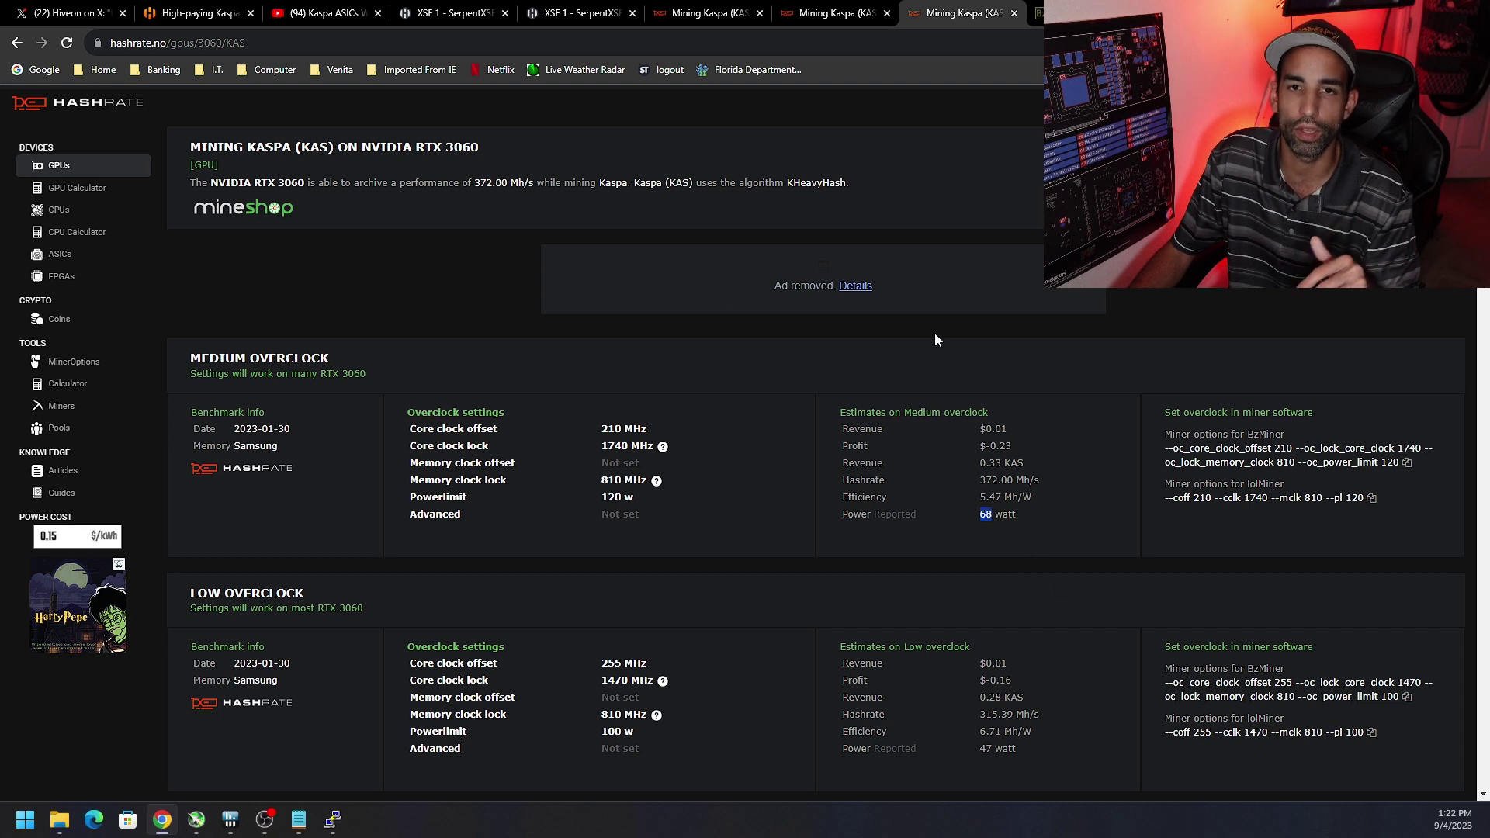
# Step: Return to the XSF 1 worker, recheck the driver installation in the terminal and view the worker's remote access options
pyautogui.click(527, 6)
pyautogui.click(465, 9)
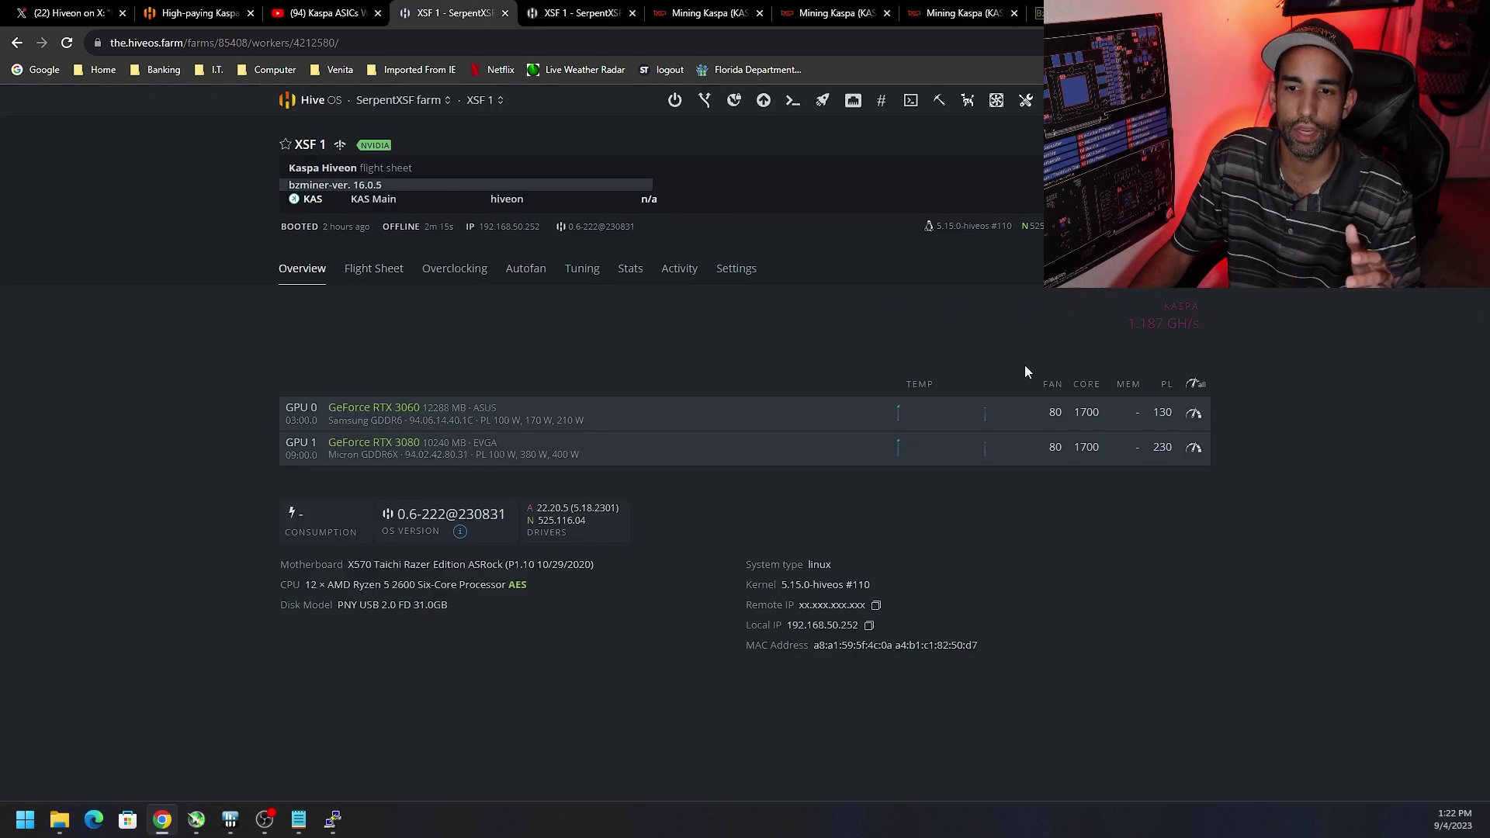
pyautogui.click(333, 819)
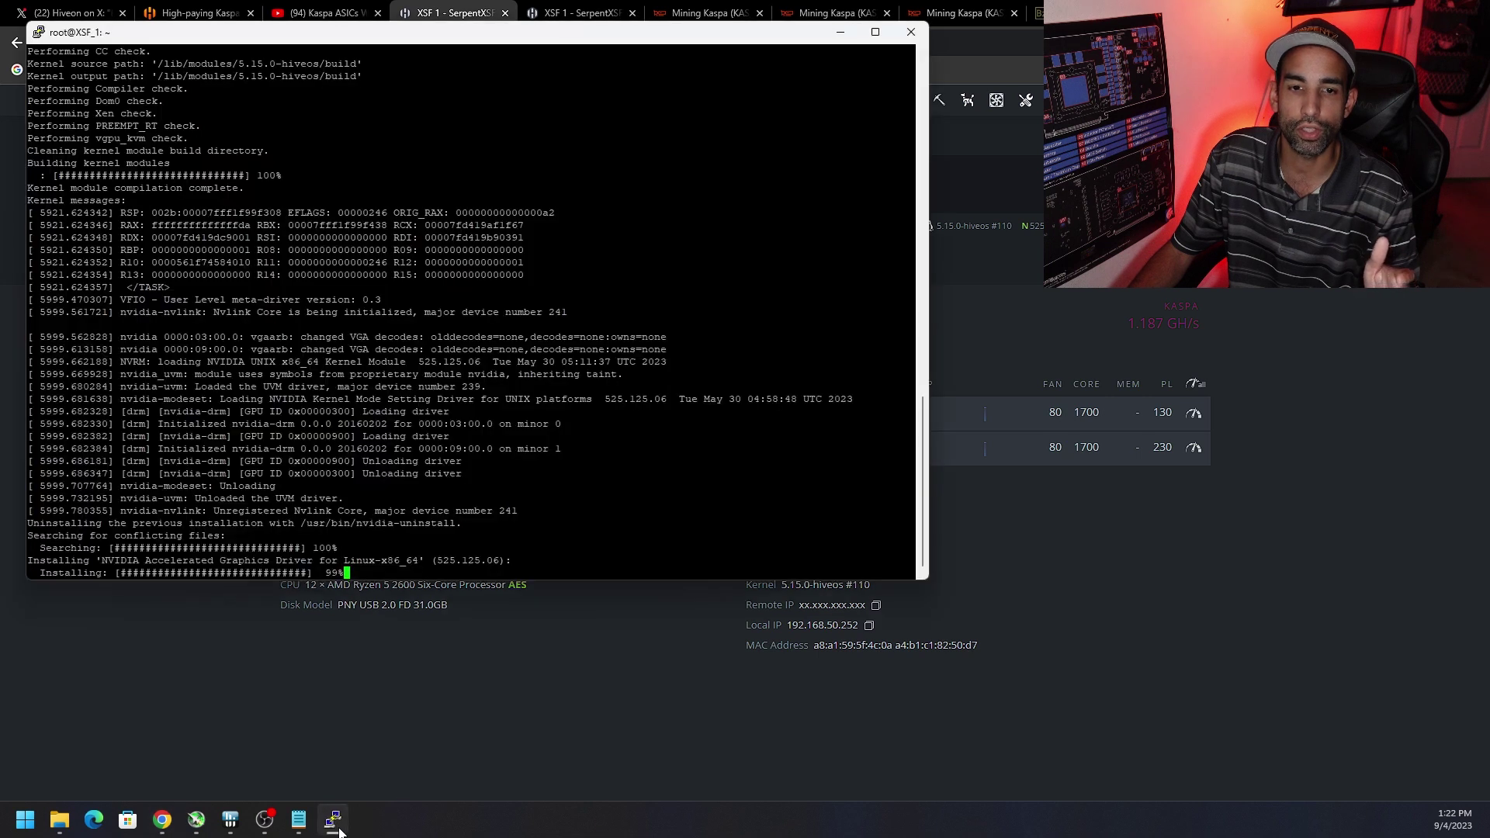
pyautogui.click(1195, 590)
pyautogui.click(913, 104)
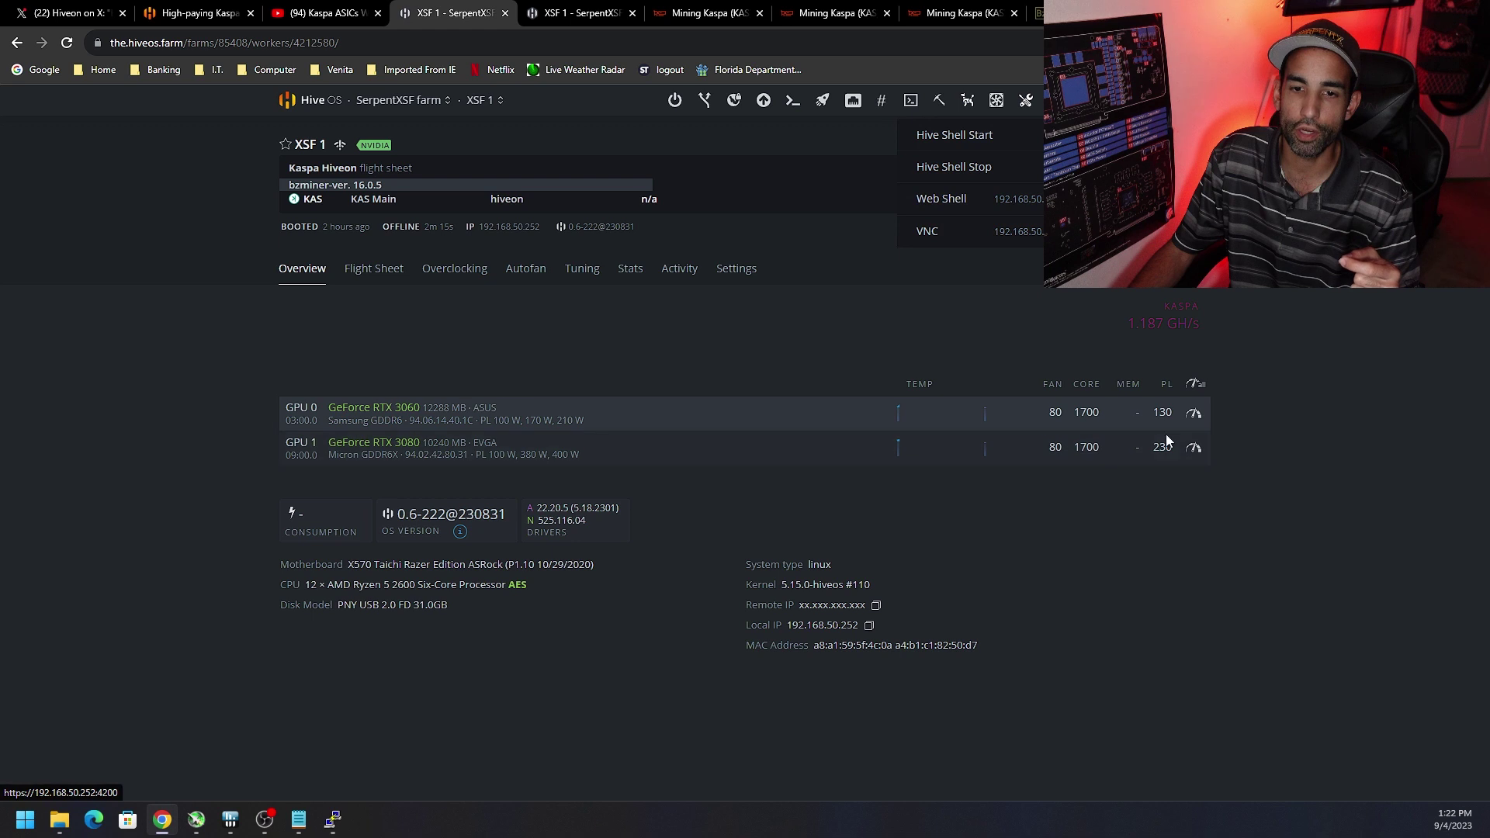
pyautogui.click(1345, 422)
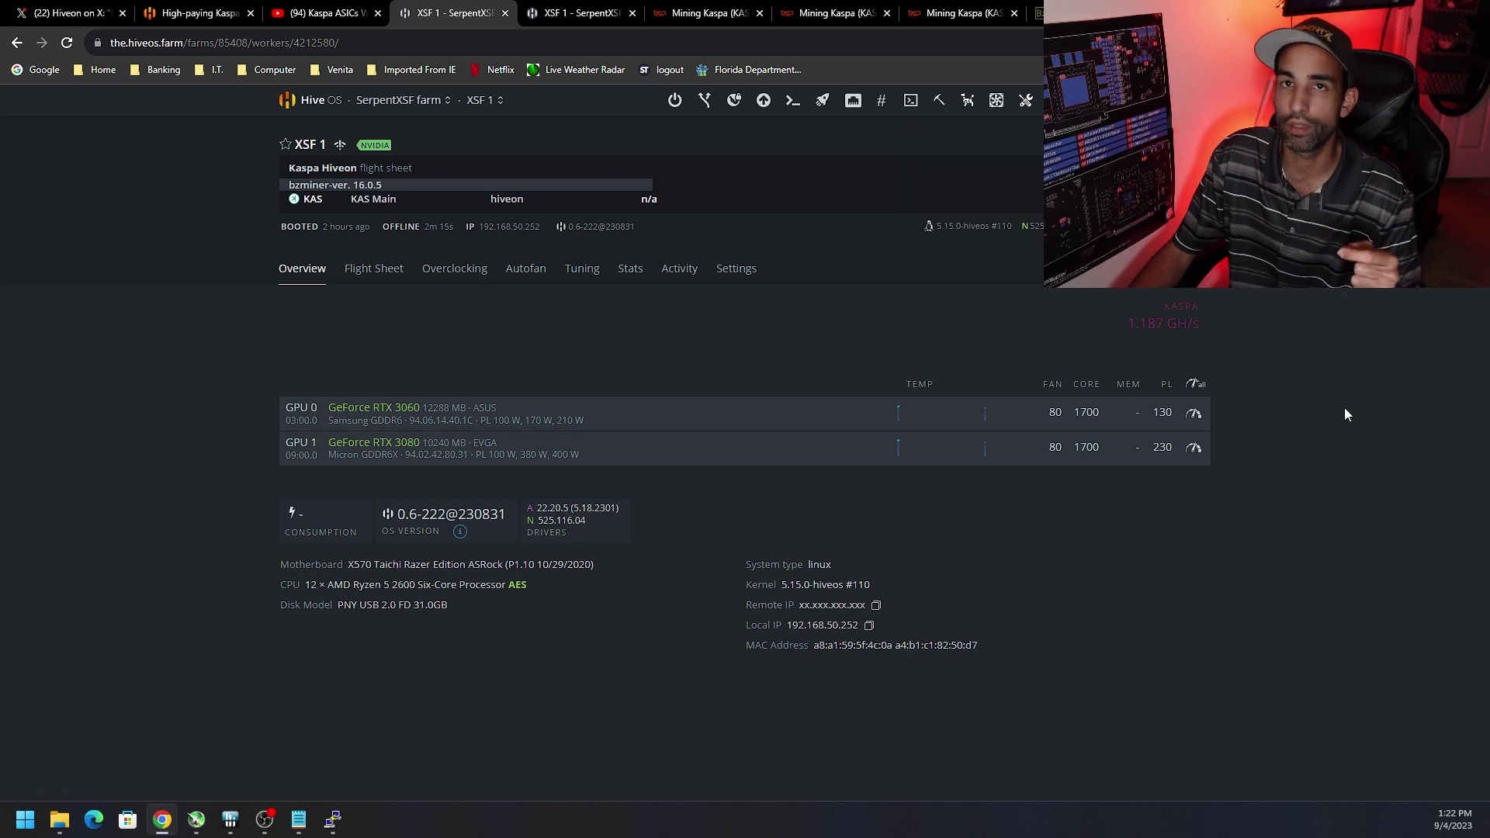